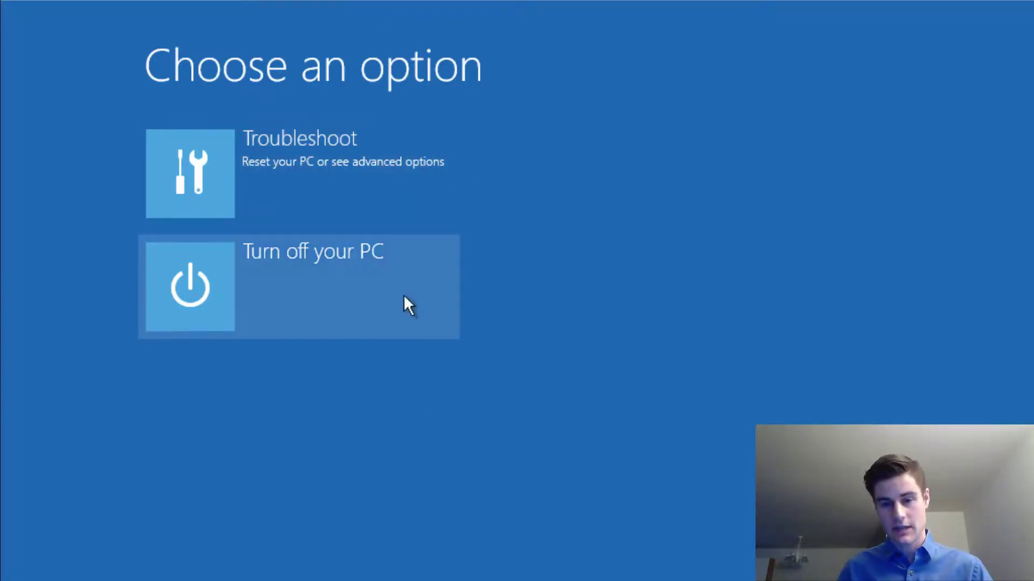
# Step: Try rolling back to the previous Windows version, dismiss the failure, then start the Windows 10 (Fresh Install) VM
pyautogui.click(355, 197)
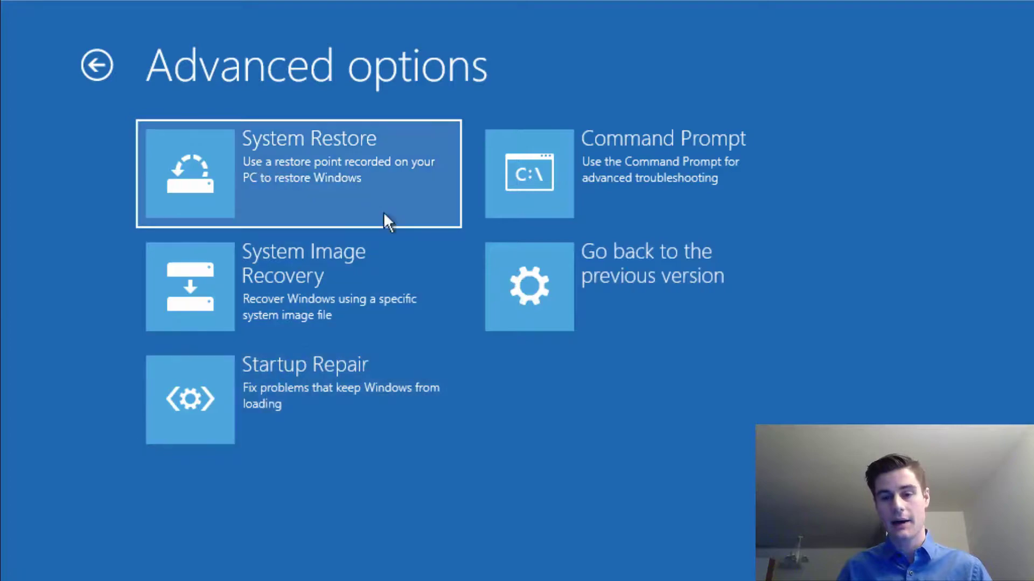
pyautogui.click(671, 296)
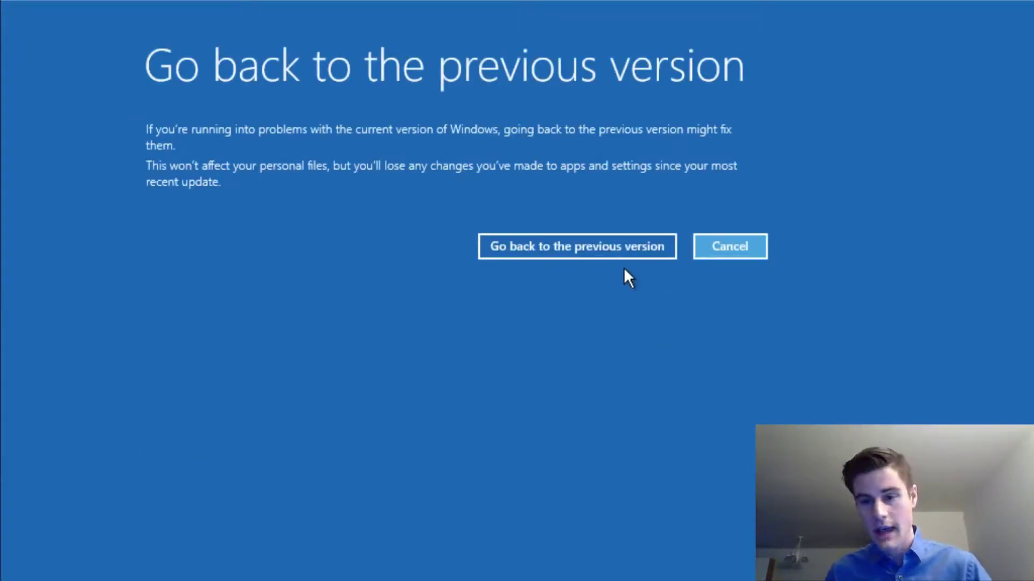
pyautogui.click(631, 245)
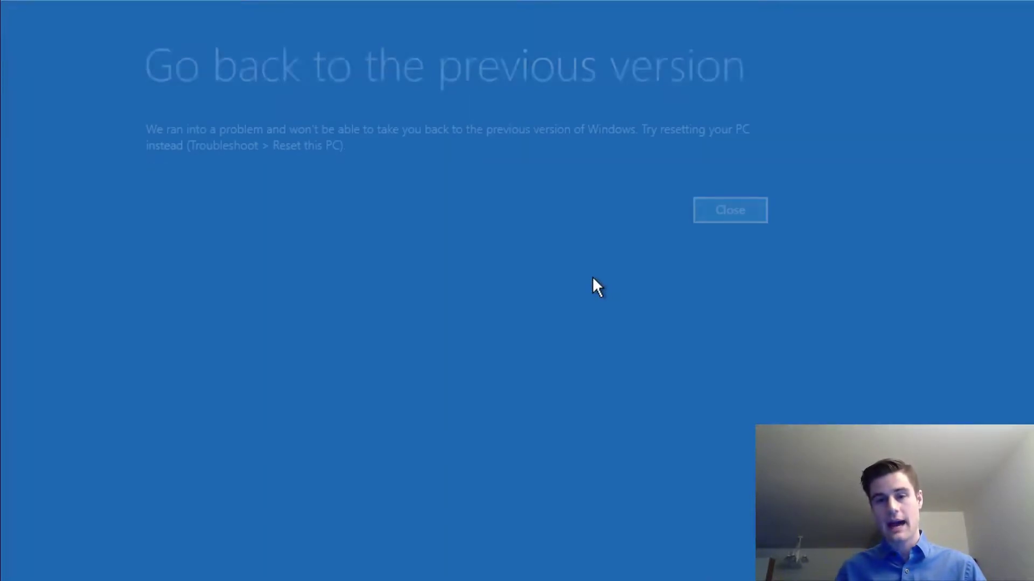
pyautogui.click(748, 204)
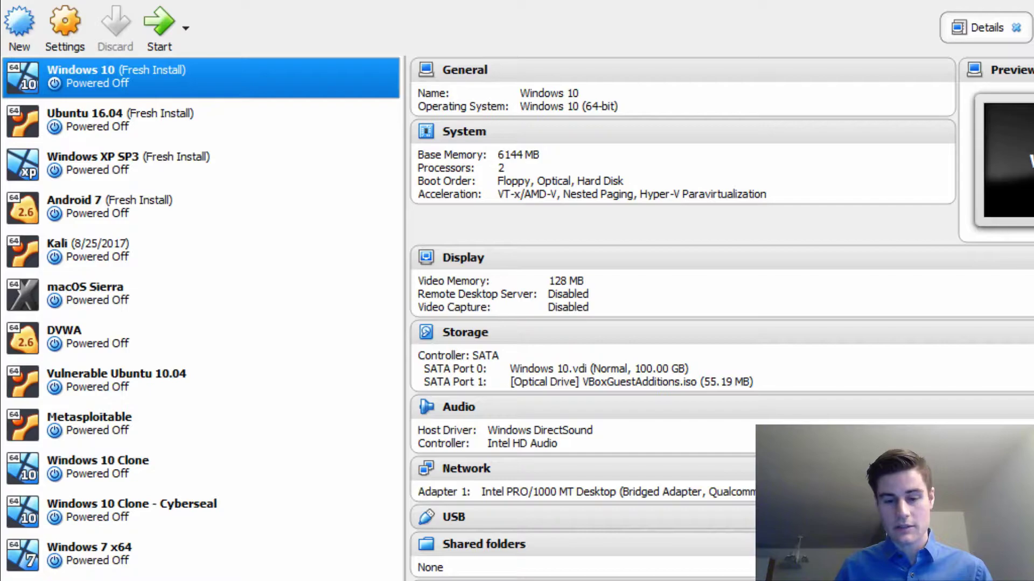
pyautogui.doubleClick(154, 85)
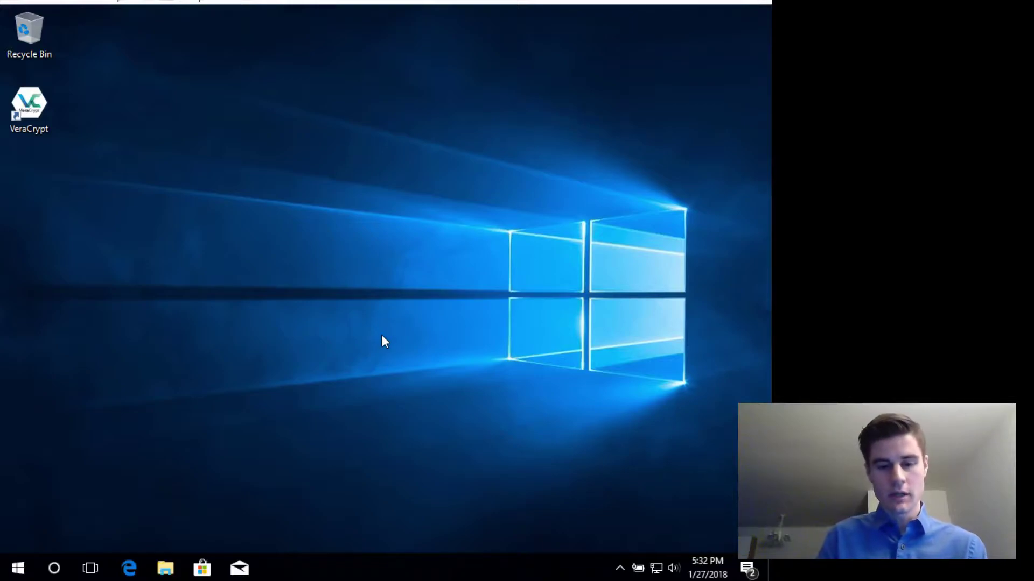
pyautogui.press('super')
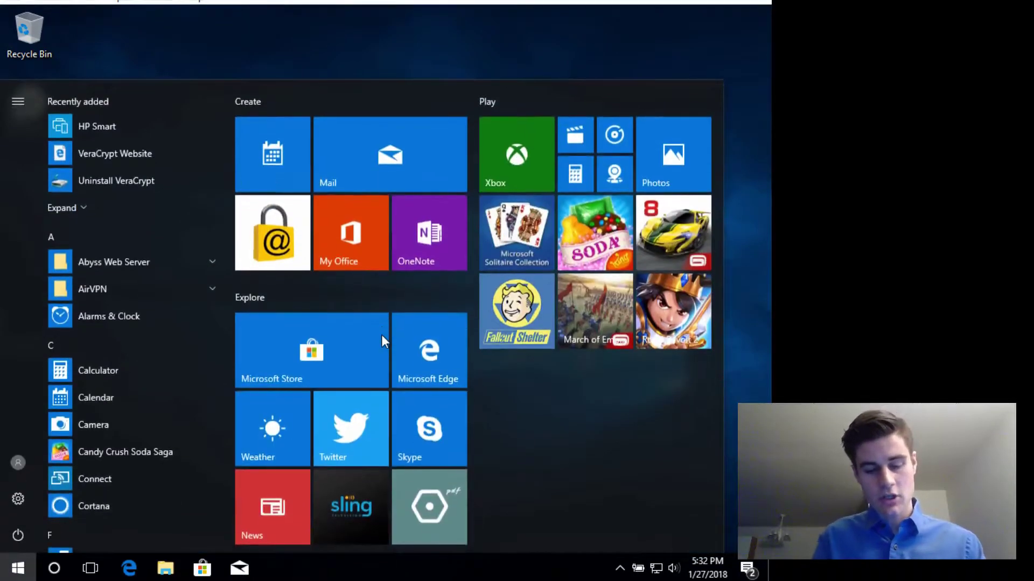
pyautogui.write('winver')
pyautogui.press('Return')
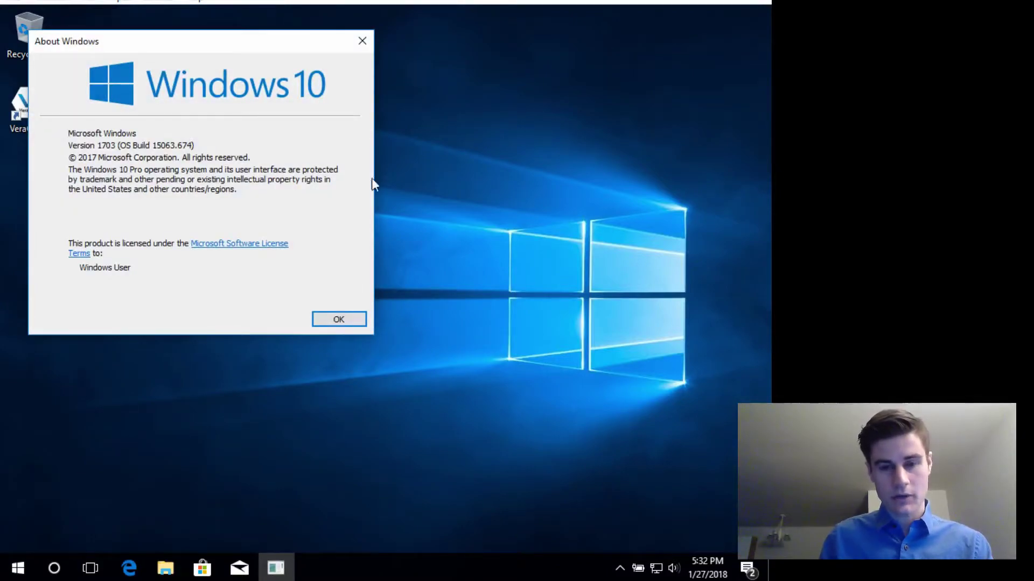
pyautogui.moveTo(200, 33); pyautogui.dragTo(271, 70)
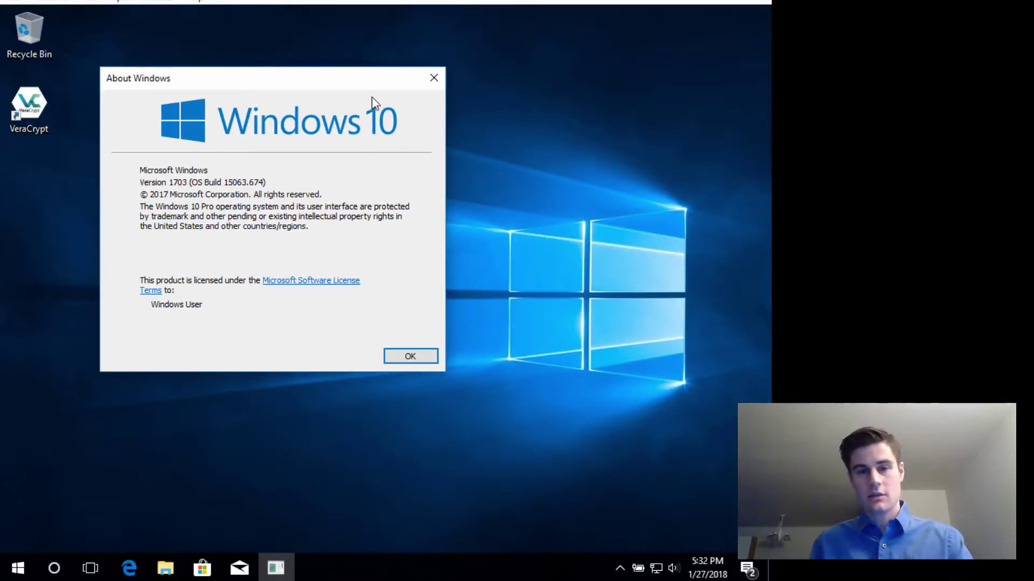
pyautogui.click(422, 358)
pyautogui.click(131, 566)
pyautogui.click(129, 568)
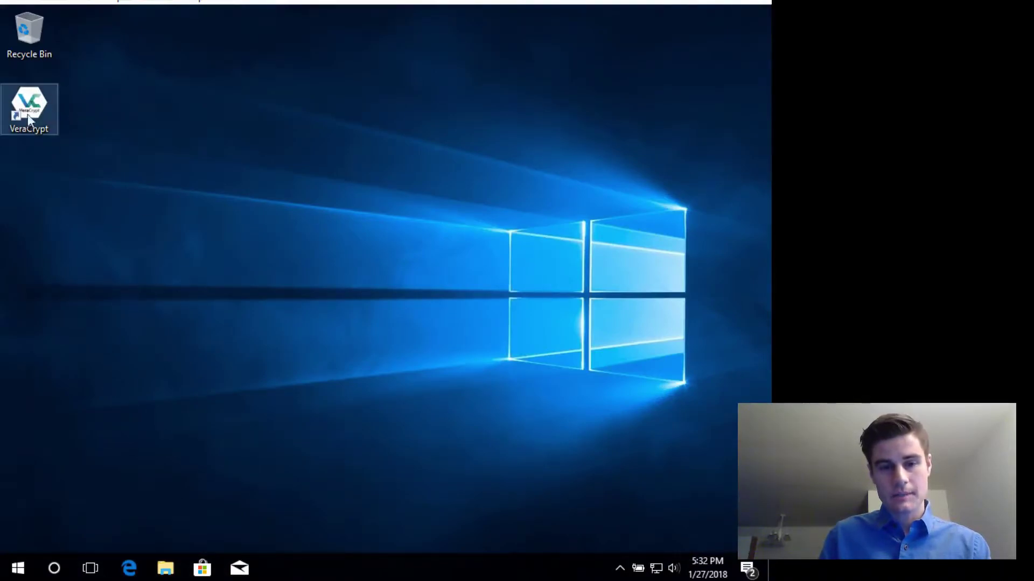
# Step: Restore the Edge results for 'veracrypt windows 10 wont update' and scroll through the listed results
pyautogui.click(129, 568)
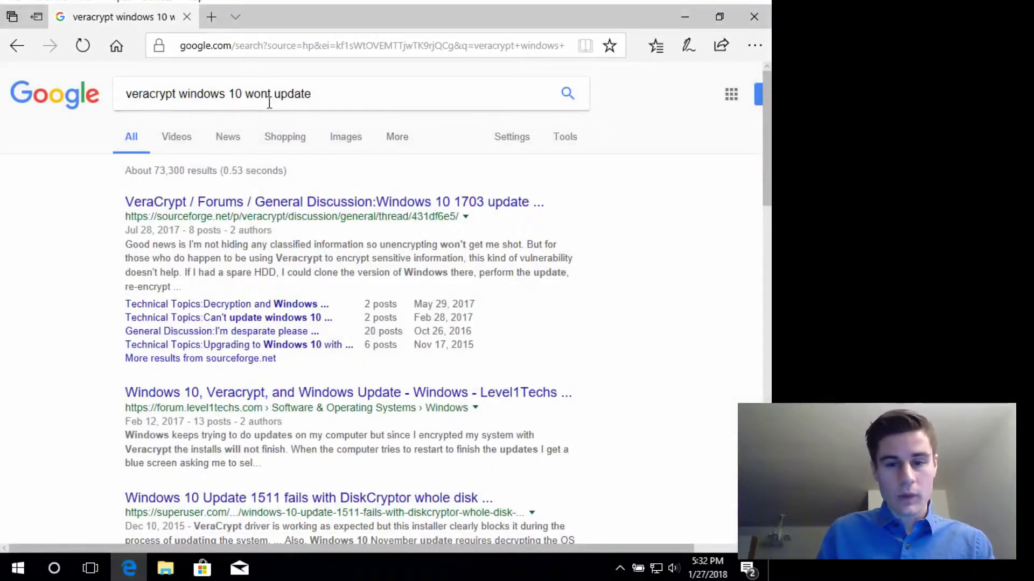
pyautogui.scroll(-5, 229, 272)
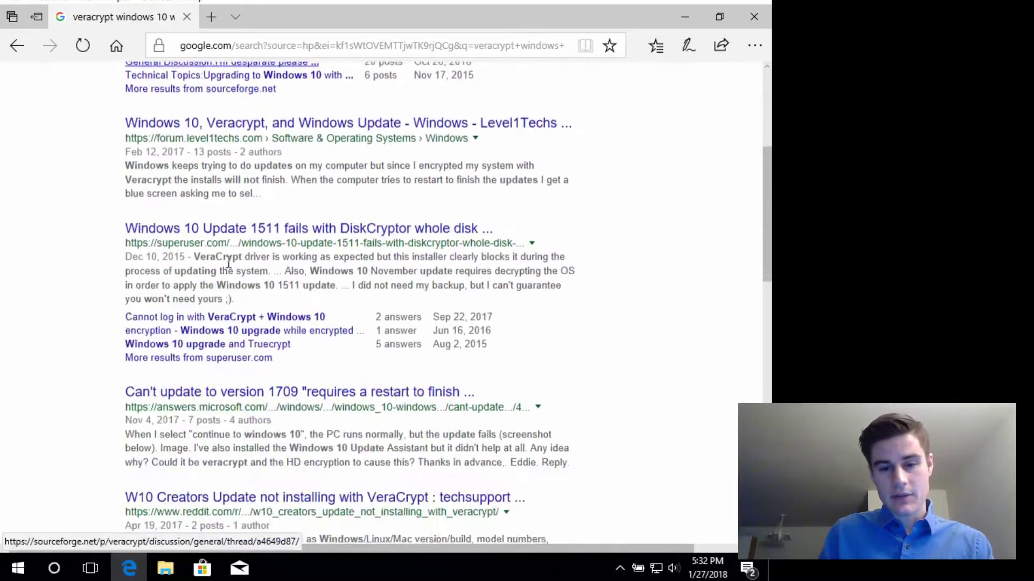
pyautogui.scroll(-2, 299, 357)
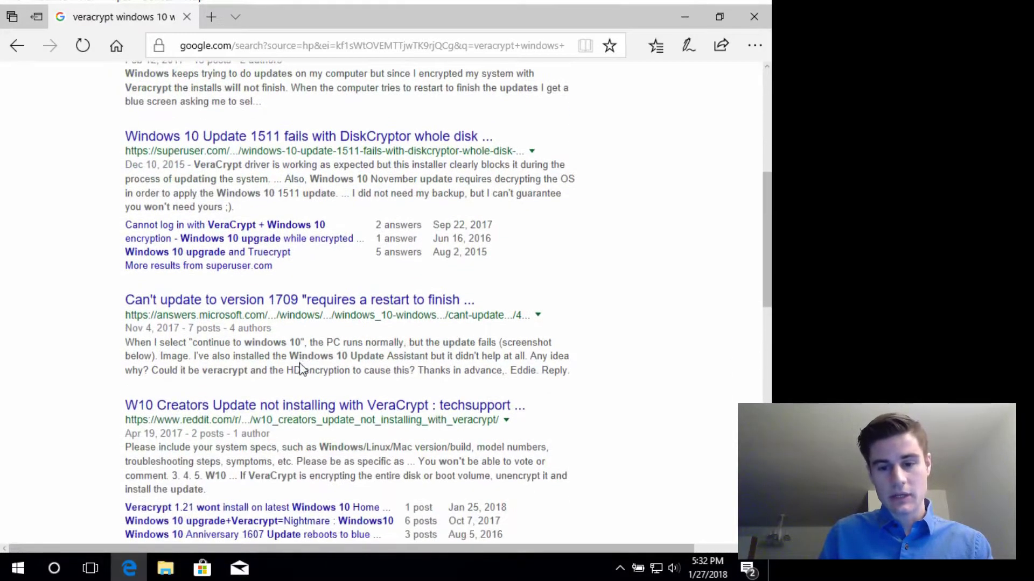
pyautogui.scroll(2, 285, 355)
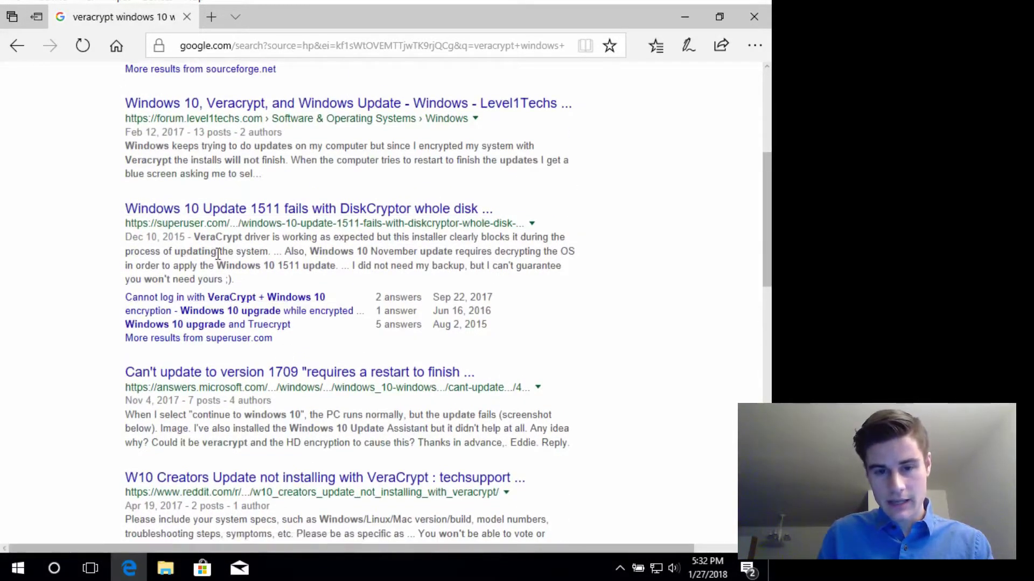
pyautogui.scroll(-5, 247, 265)
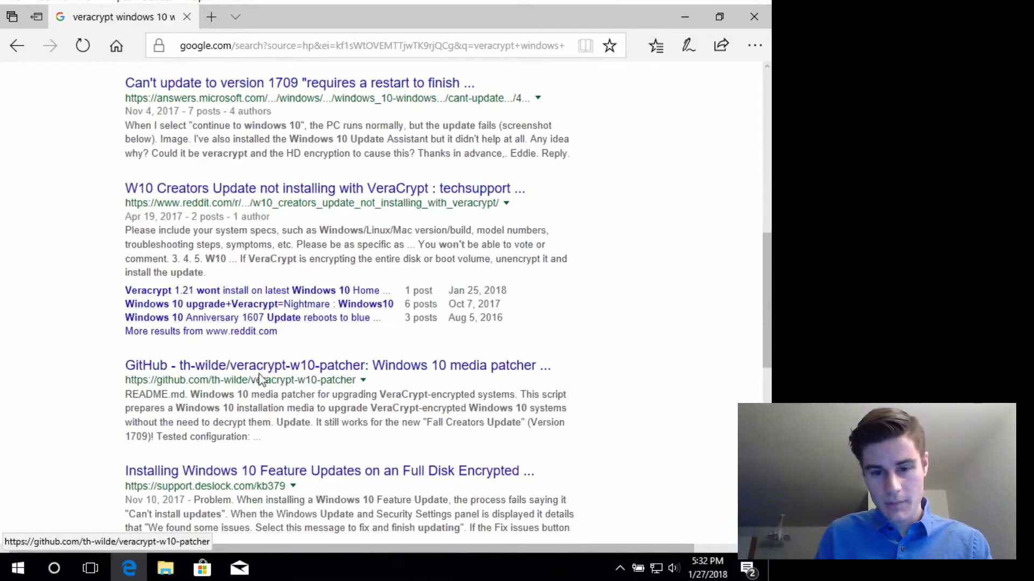
# Step: Open the GitHub veracrypt-w10-patcher result from the Google results list
pyautogui.click(261, 377)
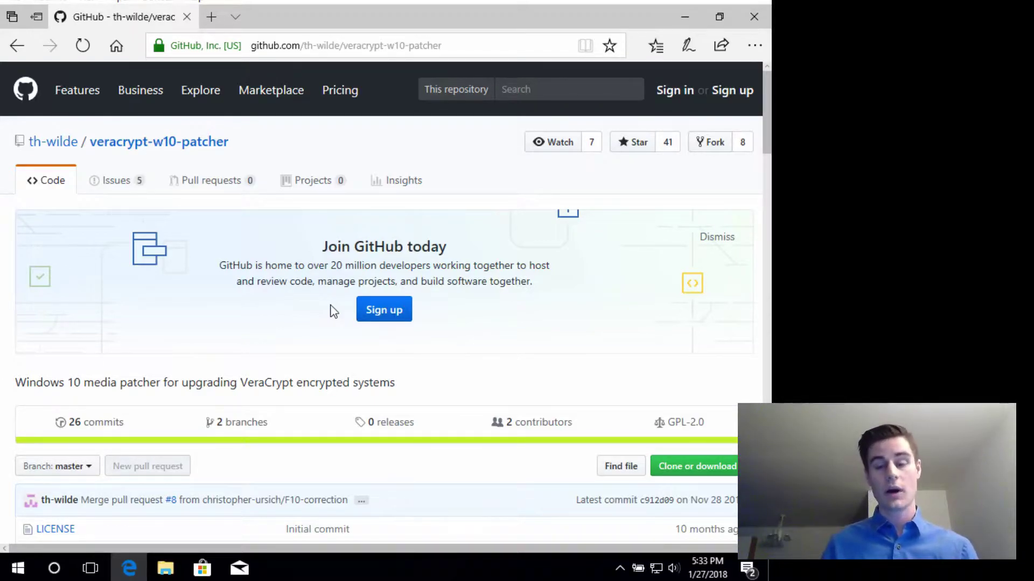
# Step: Scroll the veracrypt-w10-patcher README down to its General section and read the patcher script instructions
pyautogui.scroll(-1, 325, 252)
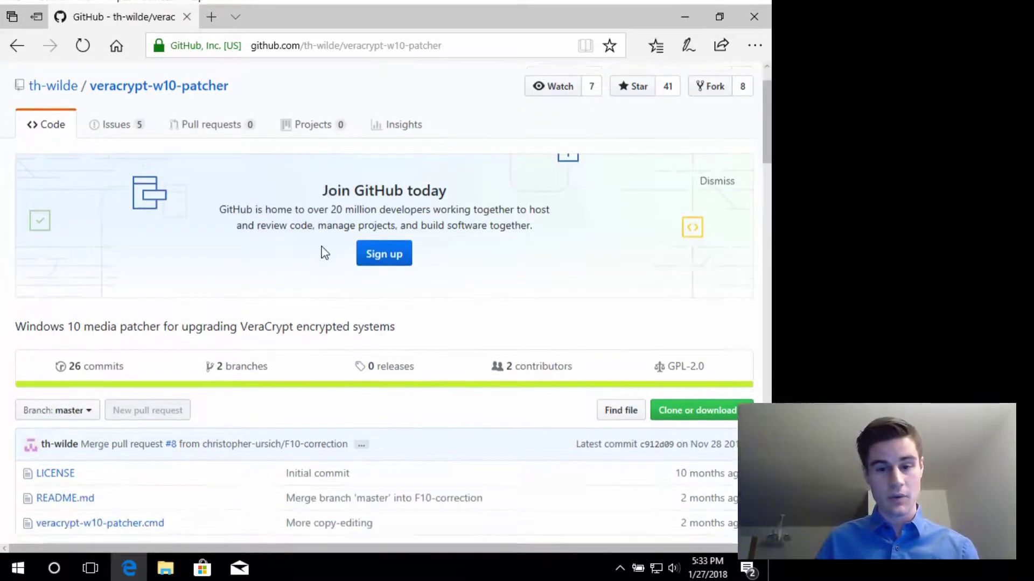
pyautogui.scroll(-7, 325, 252)
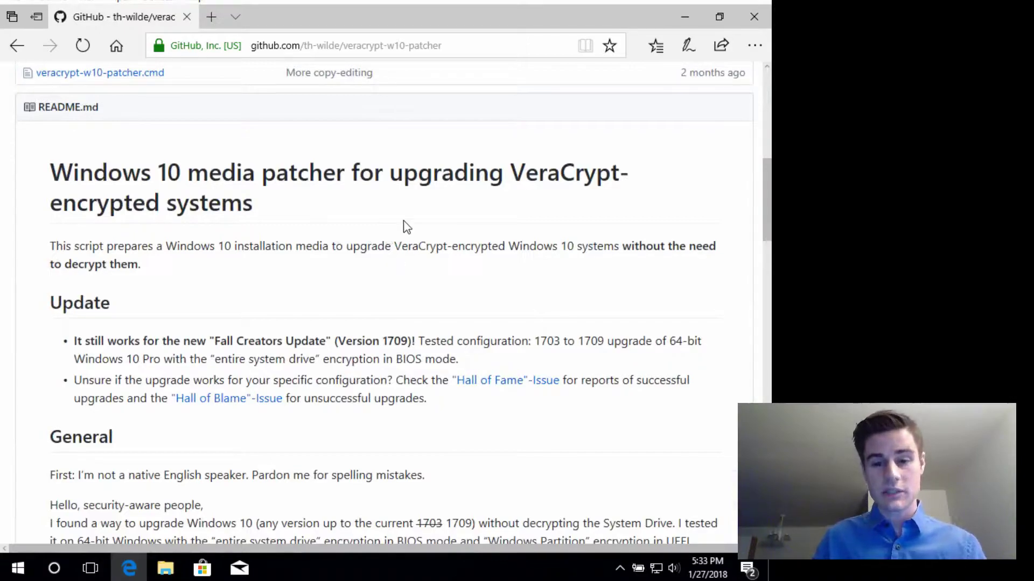
pyautogui.scroll(-4, 396, 236)
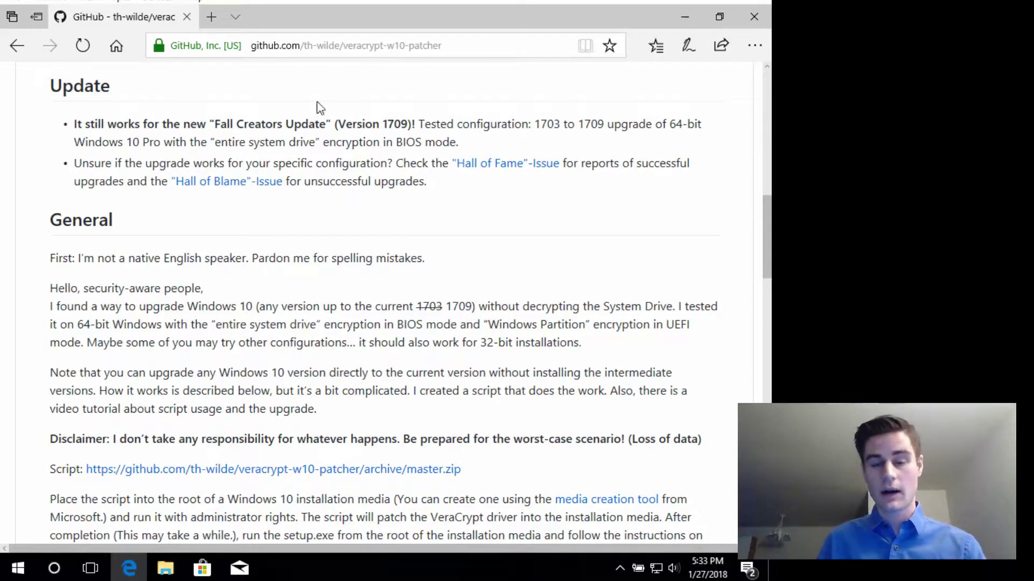
pyautogui.scroll(1, 337, 164)
pyautogui.scroll(4, 337, 164)
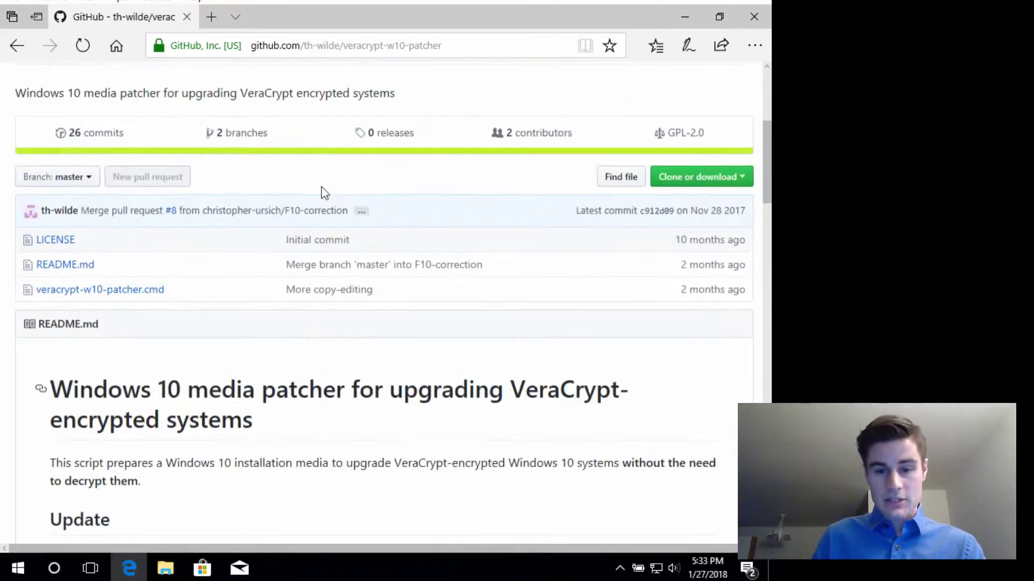
pyautogui.scroll(-6, 330, 225)
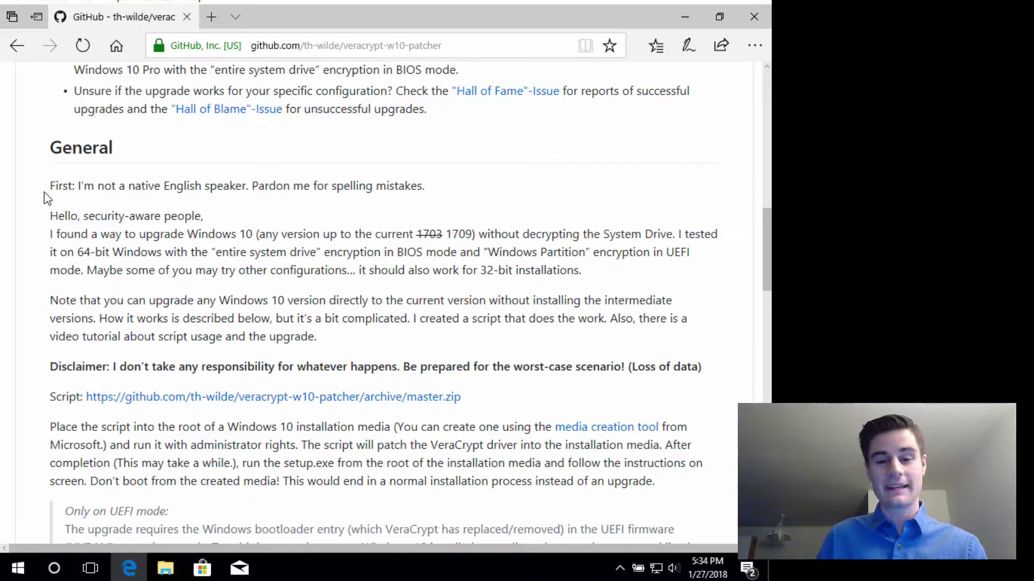
pyautogui.moveTo(50, 185); pyautogui.dragTo(128, 186)
pyautogui.click(128, 214)
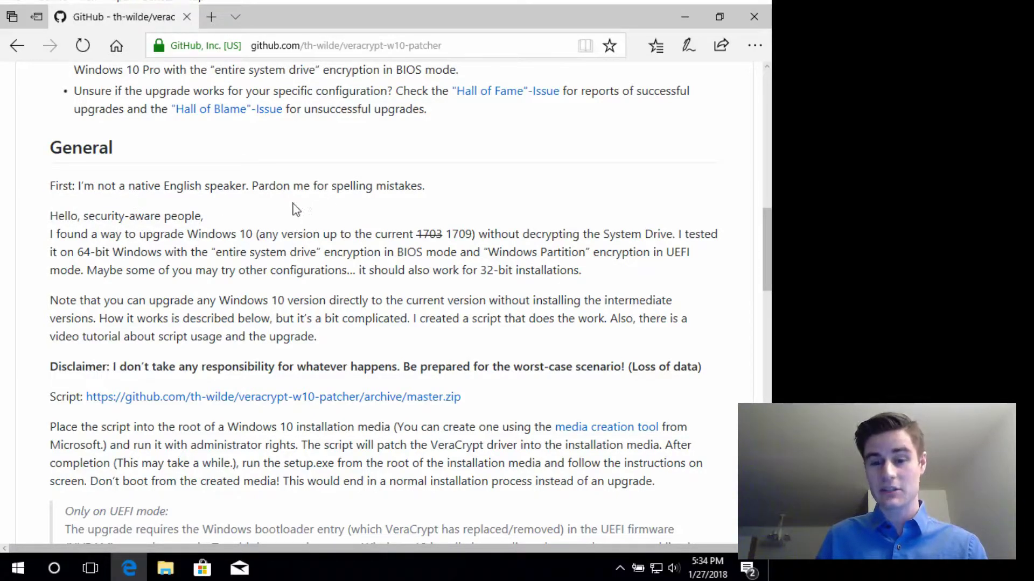
pyautogui.scroll(-2, 304, 244)
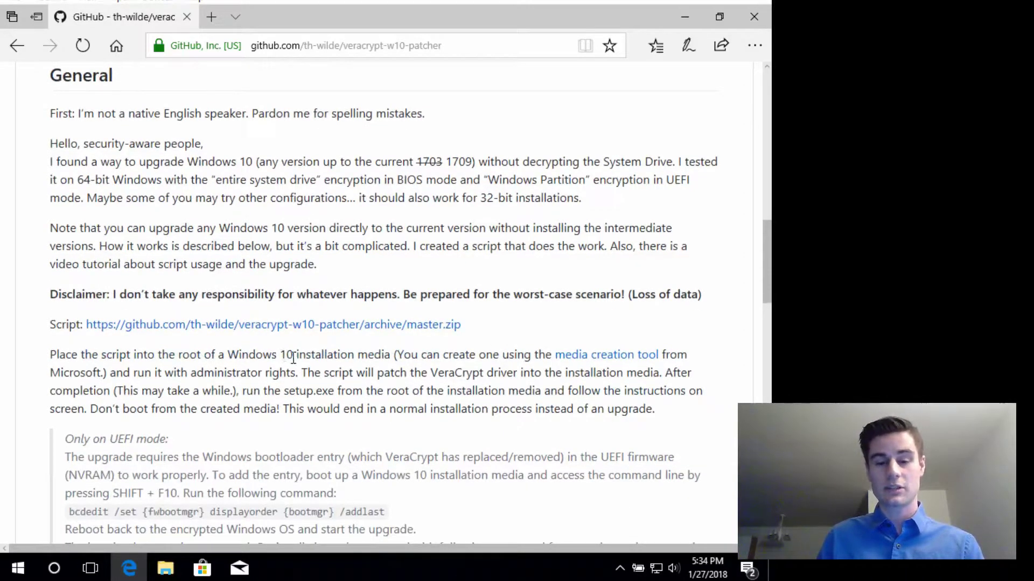
pyautogui.scroll(-7, 292, 357)
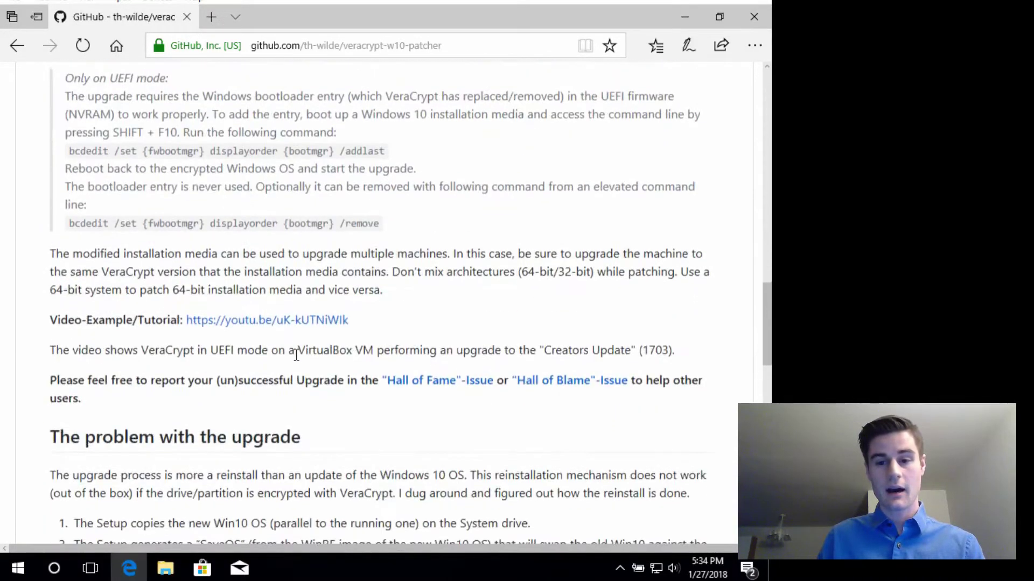
pyautogui.scroll(-6, 295, 350)
pyautogui.scroll(3, 295, 337)
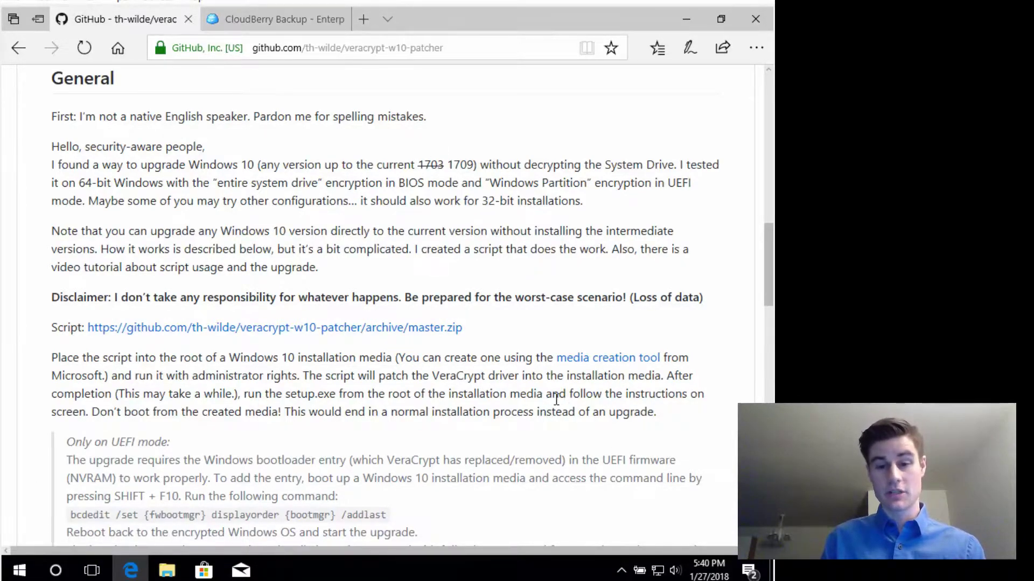
# Step: Switch to the CloudBerry Backup tab and scroll down to the edition prices
pyautogui.click(260, 19)
pyautogui.scroll(10, 215, 270)
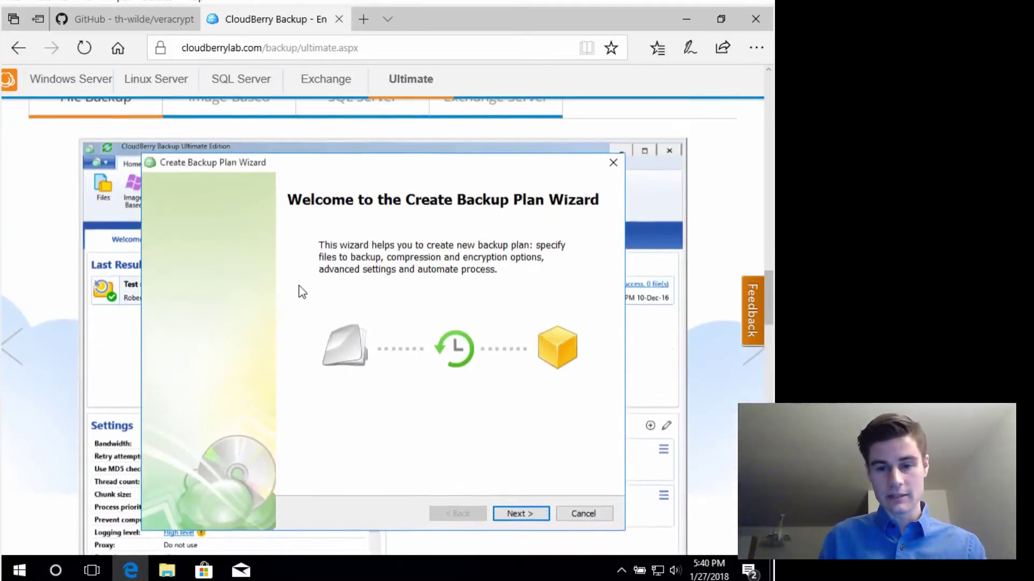
pyautogui.scroll(-10, 219, 253)
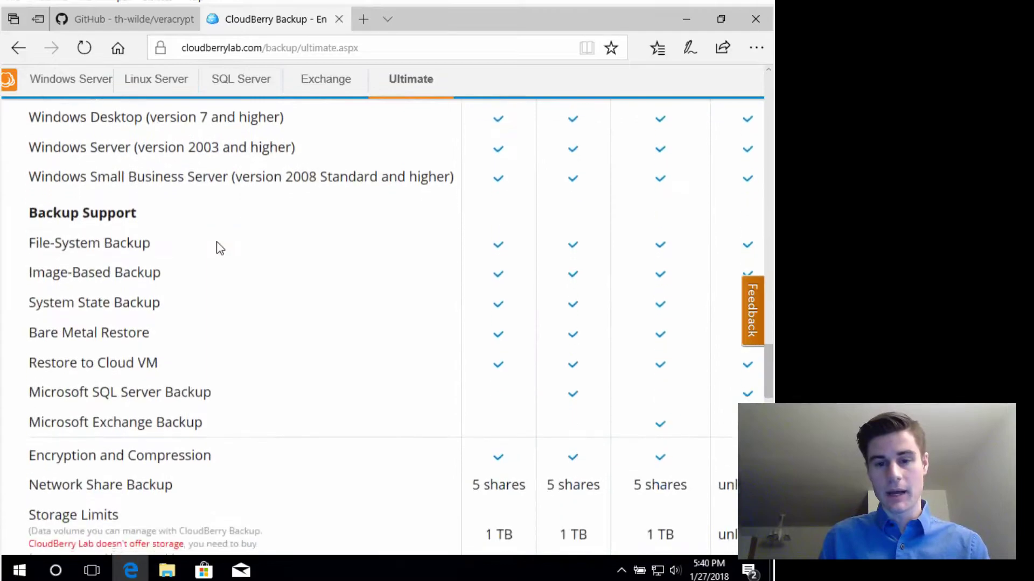
pyautogui.scroll(-4, 226, 246)
pyautogui.moveTo(445, 405); pyautogui.dragTo(526, 401)
pyautogui.click(513, 398)
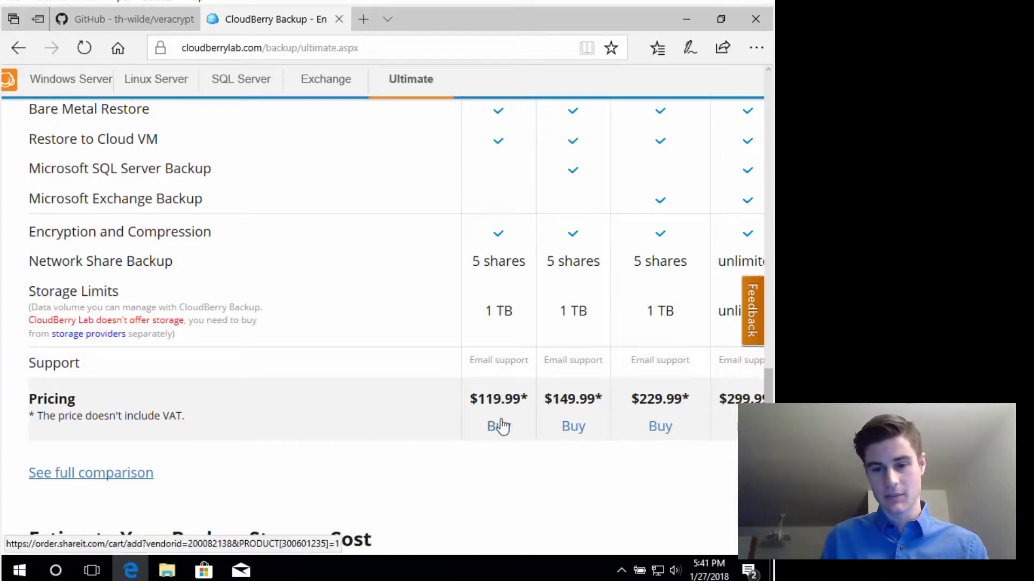
# Step: Review the Compare Editions table for Server, MS SQL, MS Exchange and Ultimate pricing from $119.99
pyautogui.scroll(7, 500, 420)
pyautogui.scroll(-8, 489, 406)
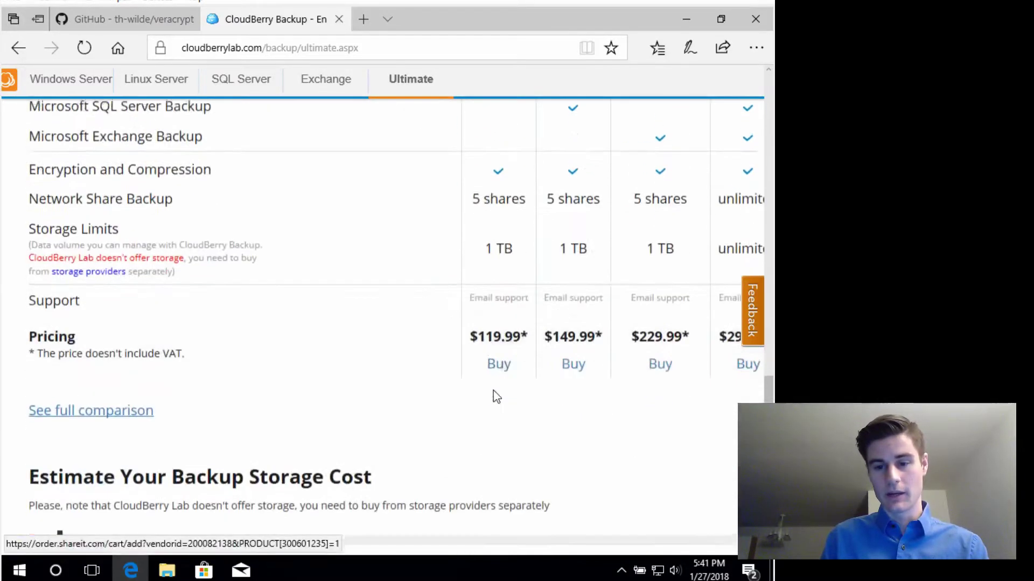
pyautogui.scroll(3, 450, 344)
pyautogui.scroll(-2, 492, 328)
pyautogui.scroll(1, 461, 374)
pyautogui.scroll(6, 461, 343)
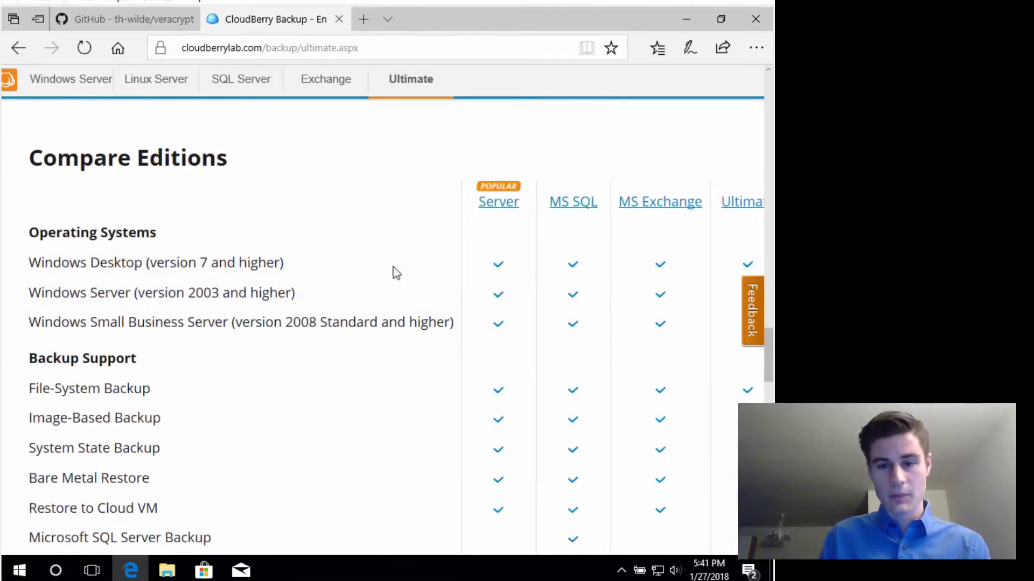
pyautogui.scroll(-8, 432, 286)
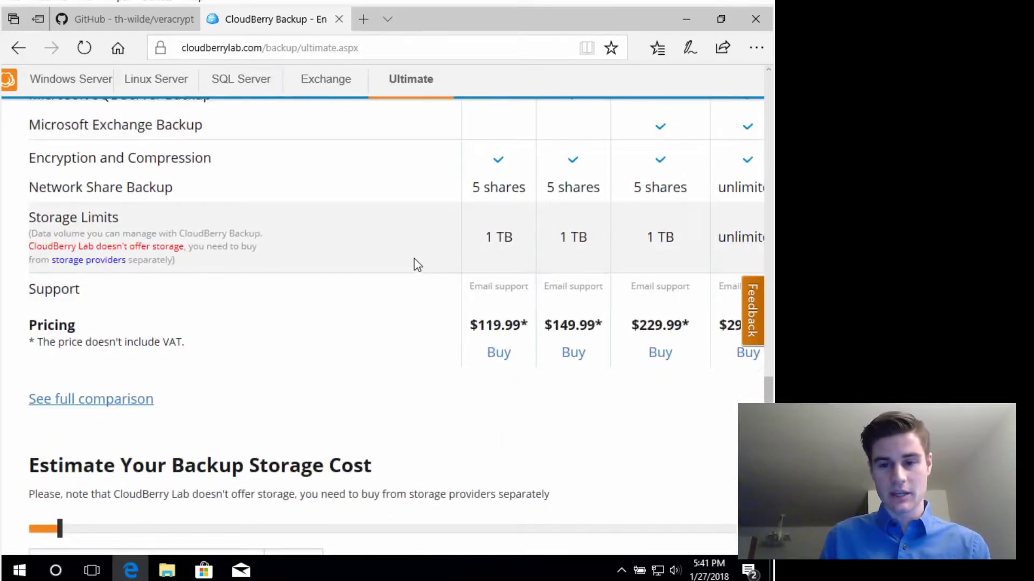
pyautogui.scroll(5, 388, 269)
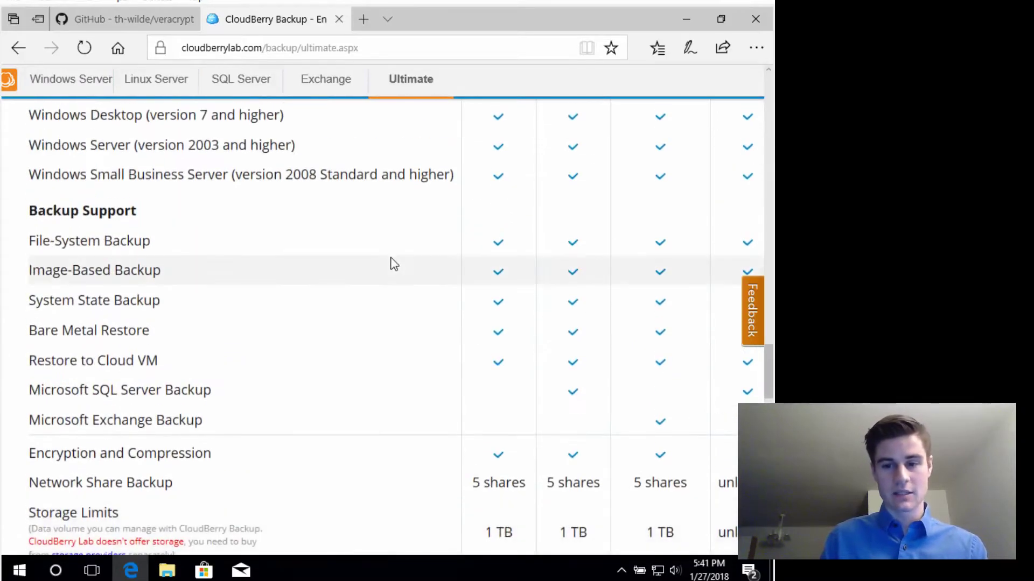
pyautogui.scroll(4, 388, 263)
pyautogui.scroll(-5, 386, 263)
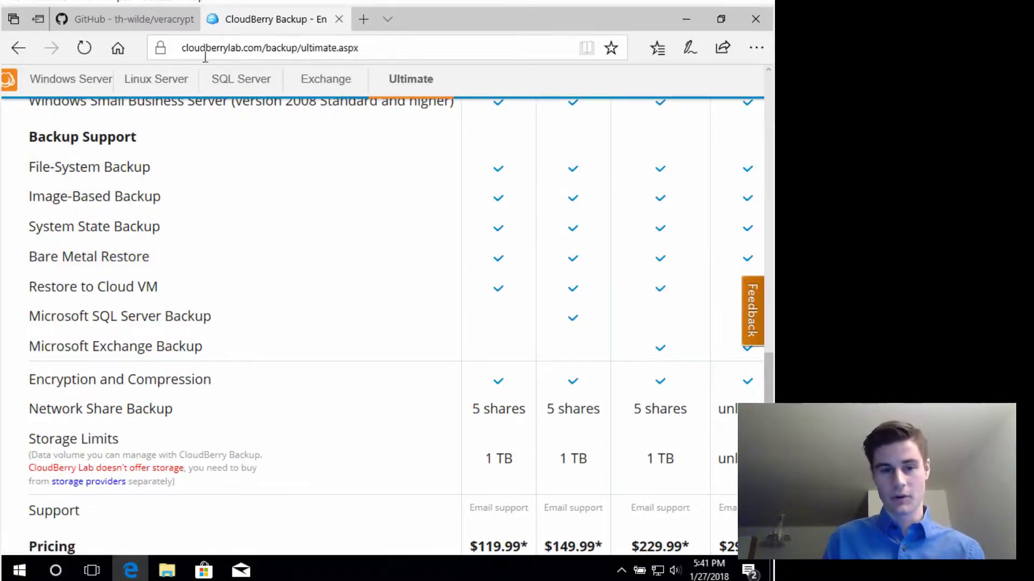
# Step: Close the CloudBerry tab with Ctrl+W and scroll the readme to the media creation tool reference
pyautogui.hotkey('ctrl', 'w')
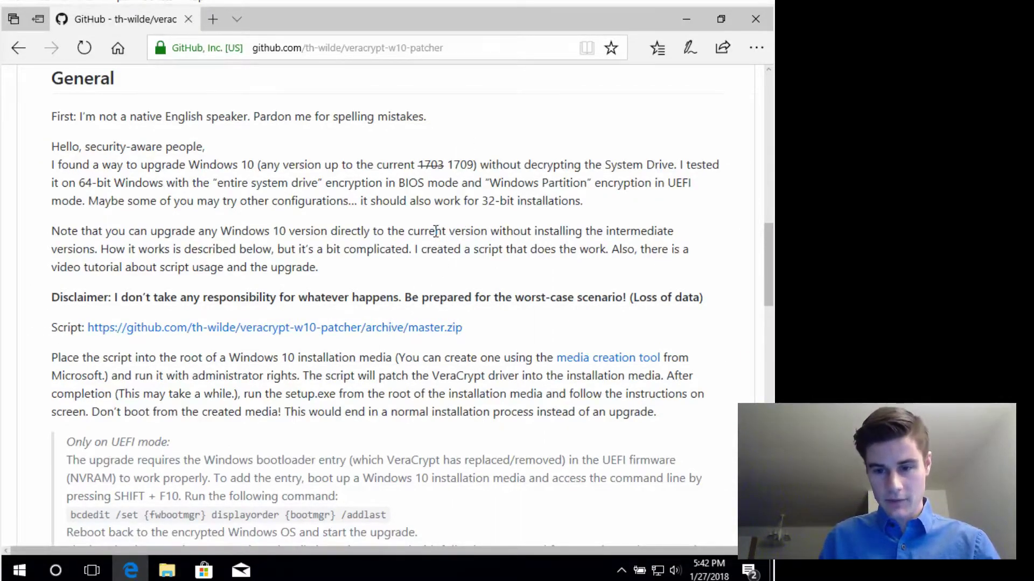
pyautogui.scroll(2, 435, 230)
pyautogui.scroll(-1, 380, 233)
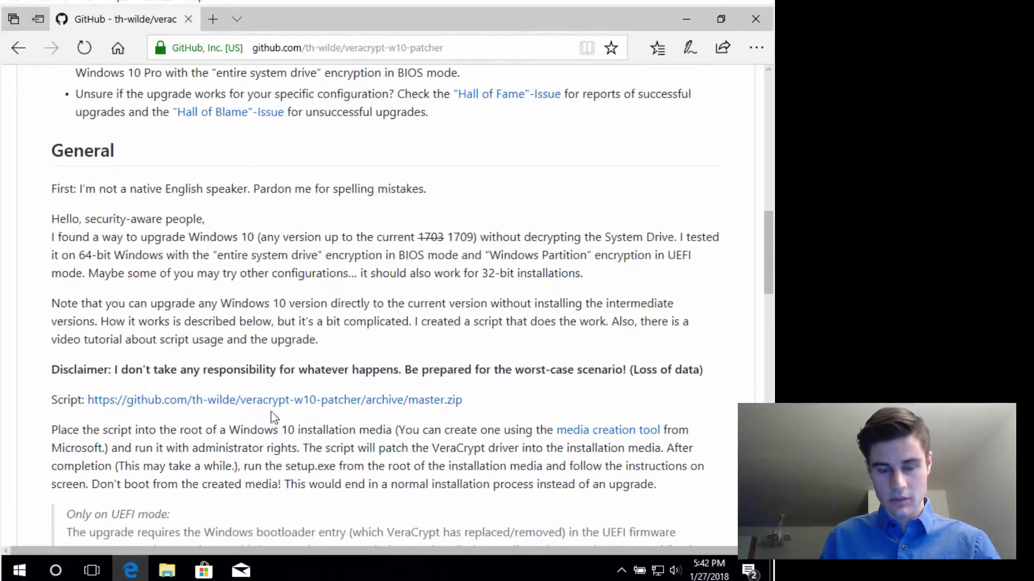
pyautogui.scroll(1, 439, 312)
pyautogui.scroll(1, 435, 306)
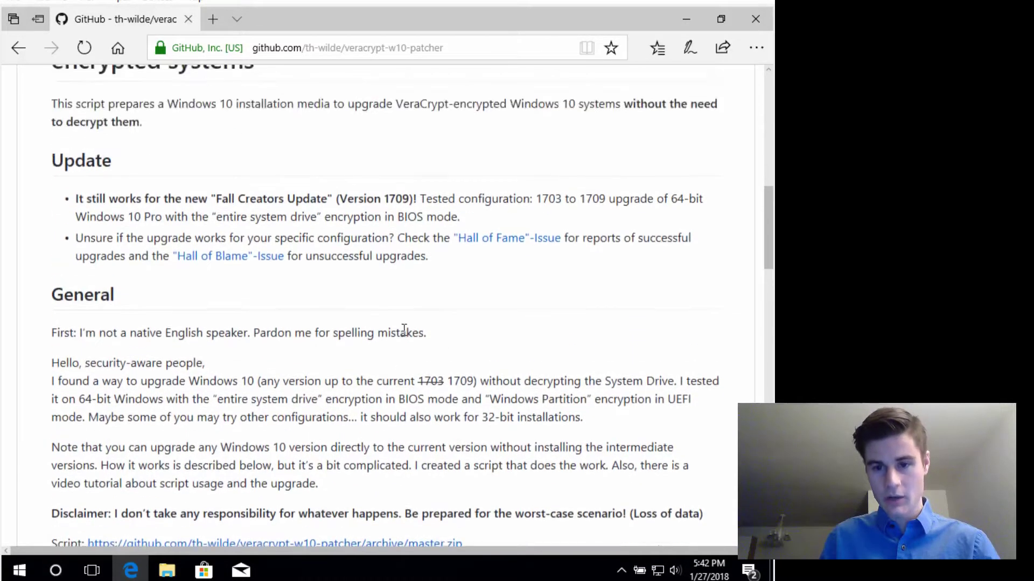
pyautogui.scroll(1, 418, 319)
pyautogui.scroll(-1, 420, 314)
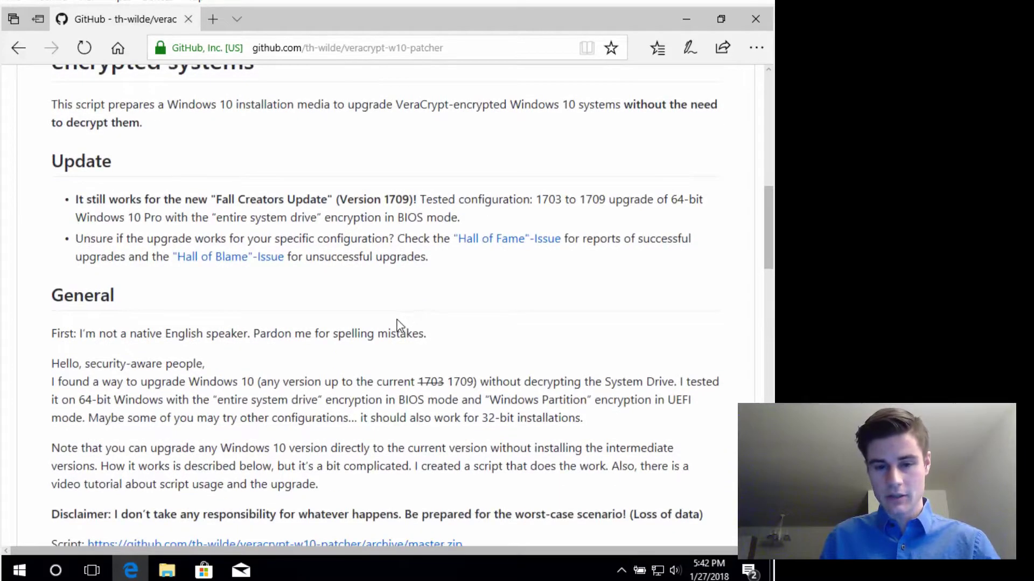
pyautogui.scroll(-1, 439, 346)
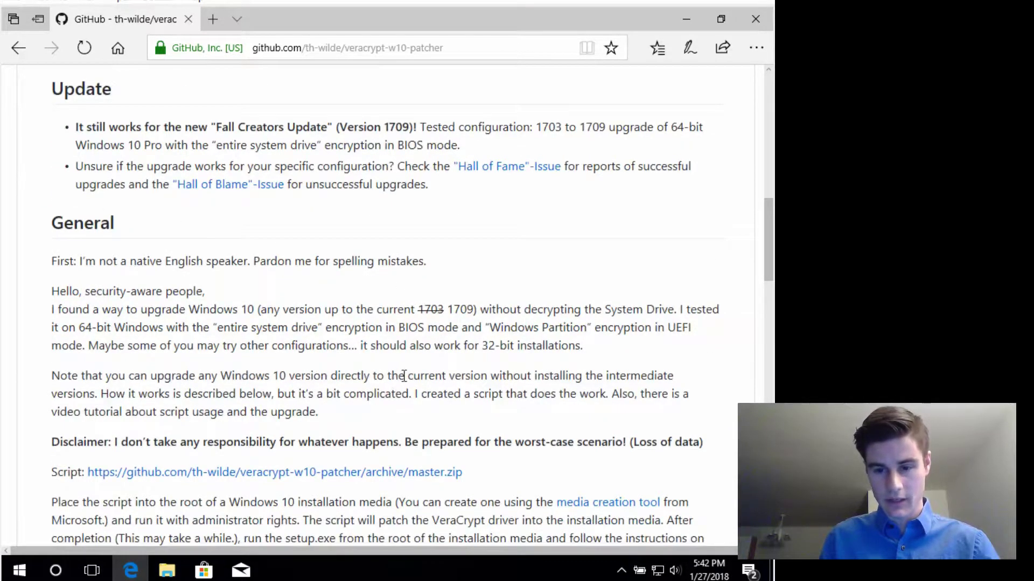
pyautogui.scroll(-1, 393, 380)
# Step: Go to Microsoft's Download Windows 10 page and download MediaCreationTool.exe (17.8 MB)
pyautogui.click(560, 431)
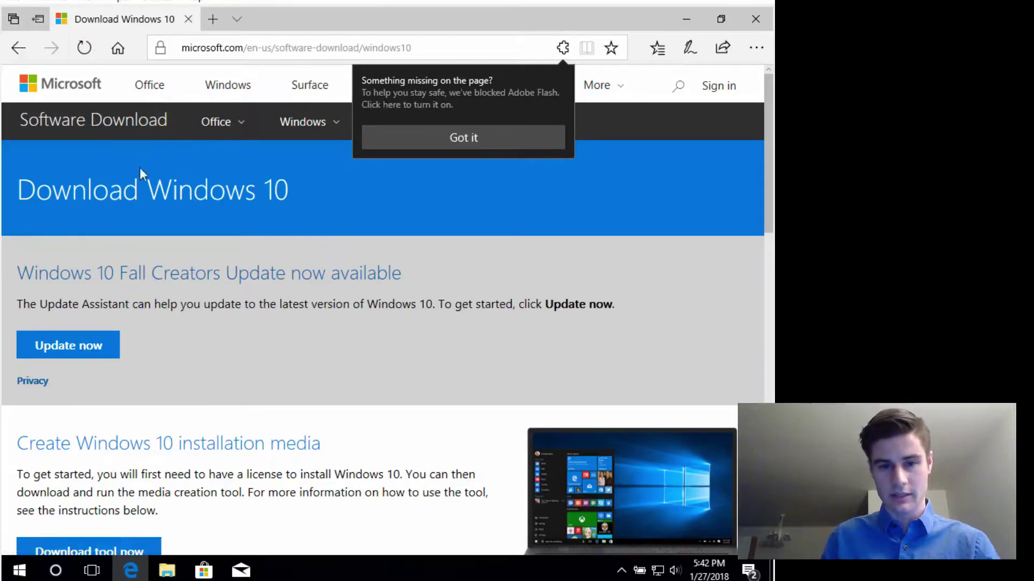
pyautogui.click(232, 50)
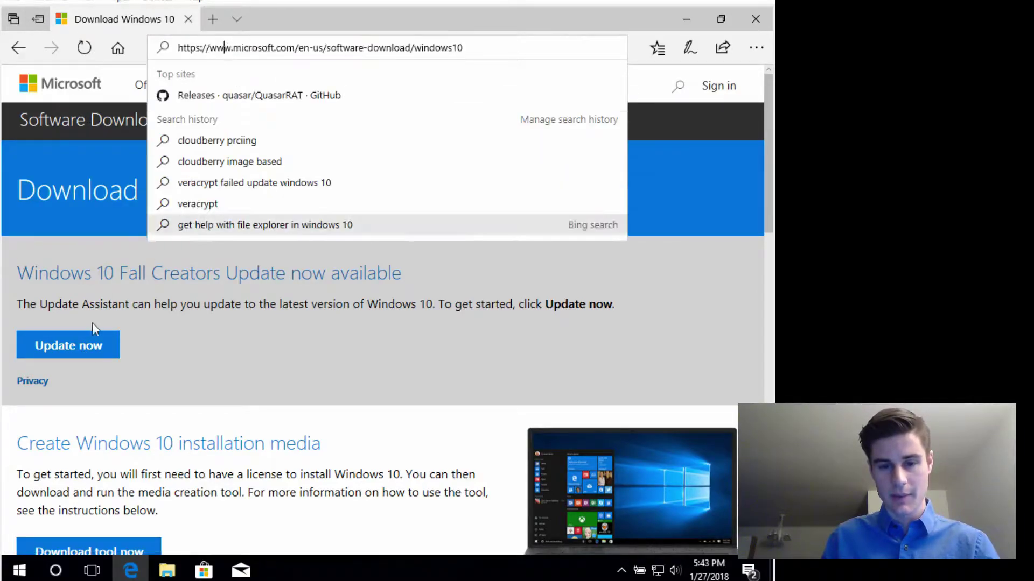
pyautogui.click(167, 353)
pyautogui.scroll(-1, 196, 360)
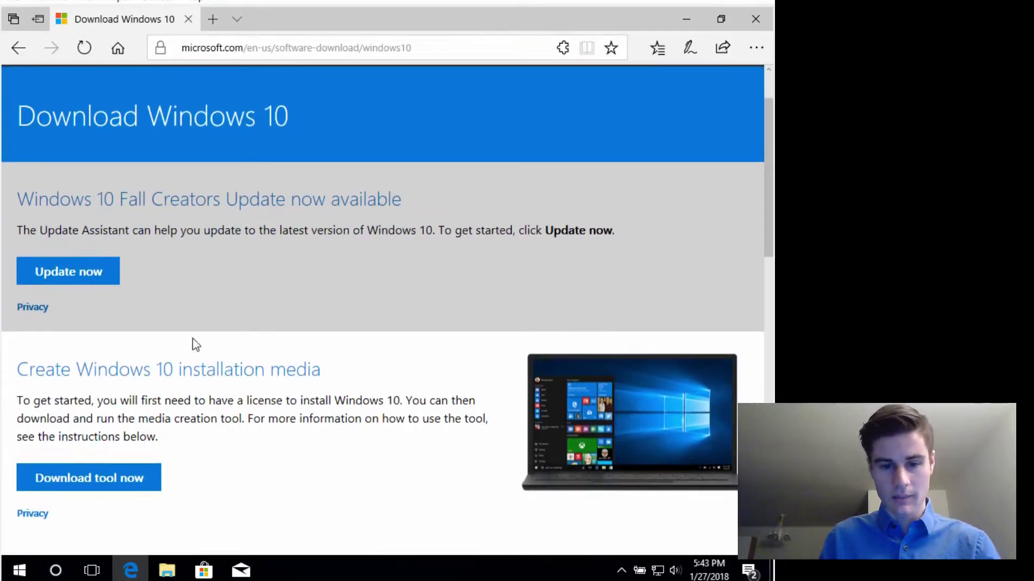
pyautogui.scroll(-1, 185, 309)
pyautogui.click(139, 411)
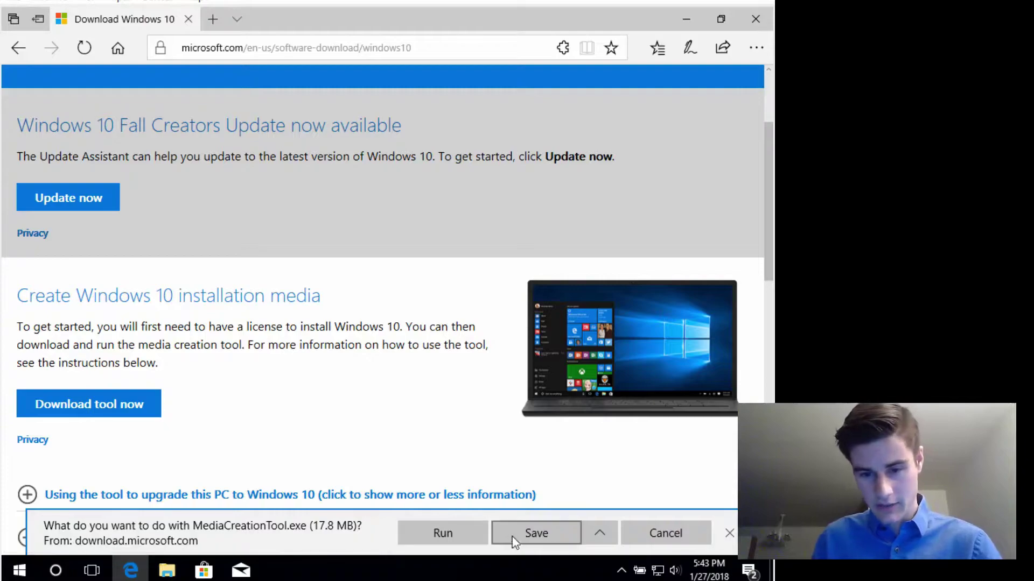
# Step: Run MediaCreationTool.exe, create installation media for another PC with recommended English 64-bit options, as an ISO file
pyautogui.click(475, 539)
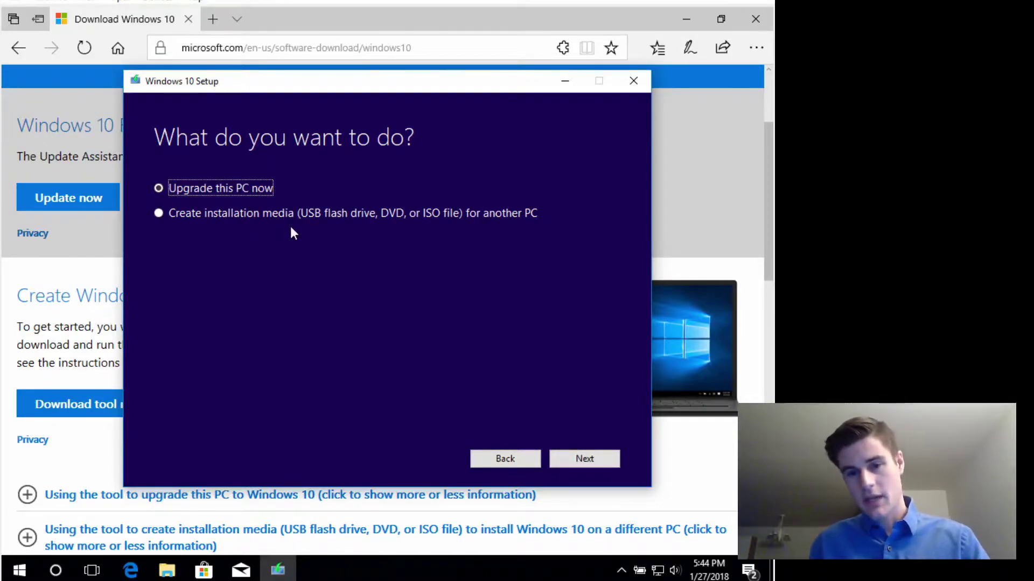
pyautogui.click(237, 218)
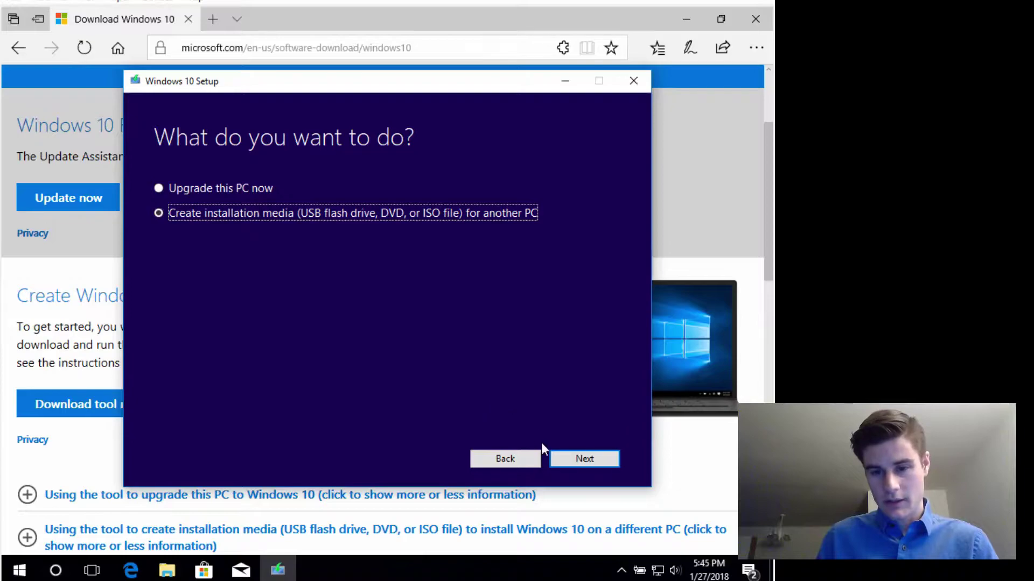
pyautogui.click(585, 459)
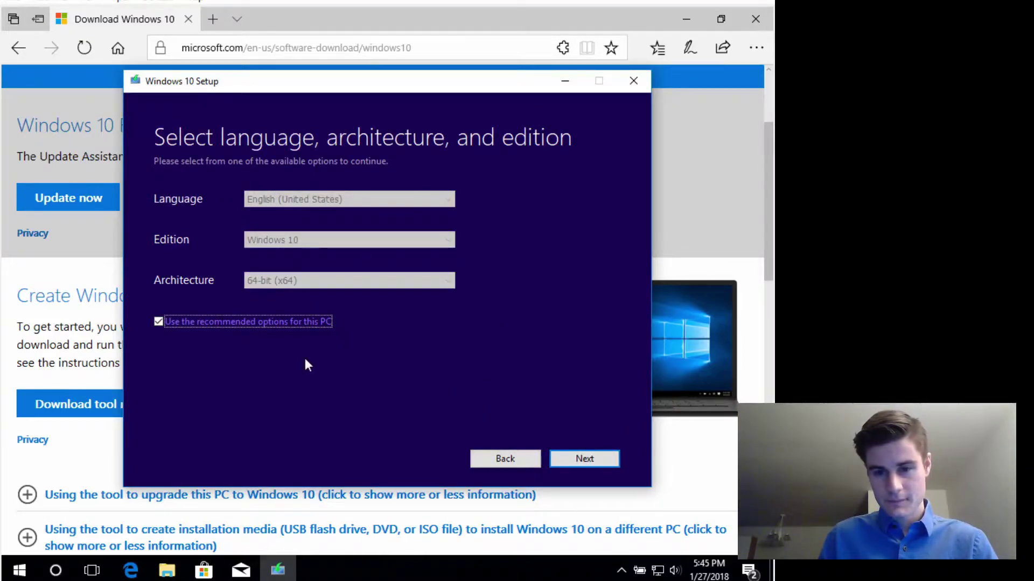
pyautogui.click(592, 460)
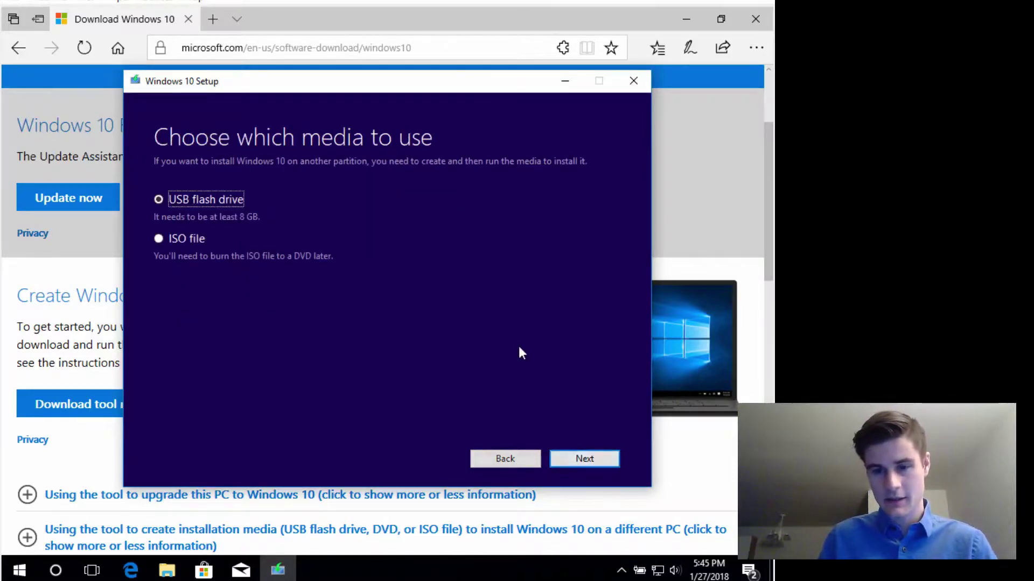
pyautogui.click(195, 241)
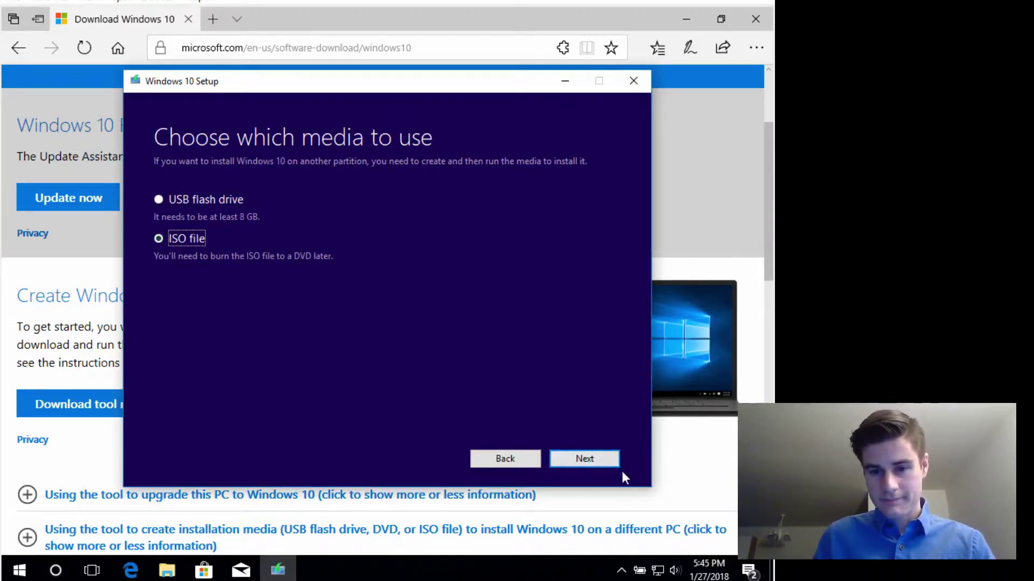
# Step: Save the Windows 10 image as Windows.iso on the Desktop and let it download
pyautogui.click(600, 461)
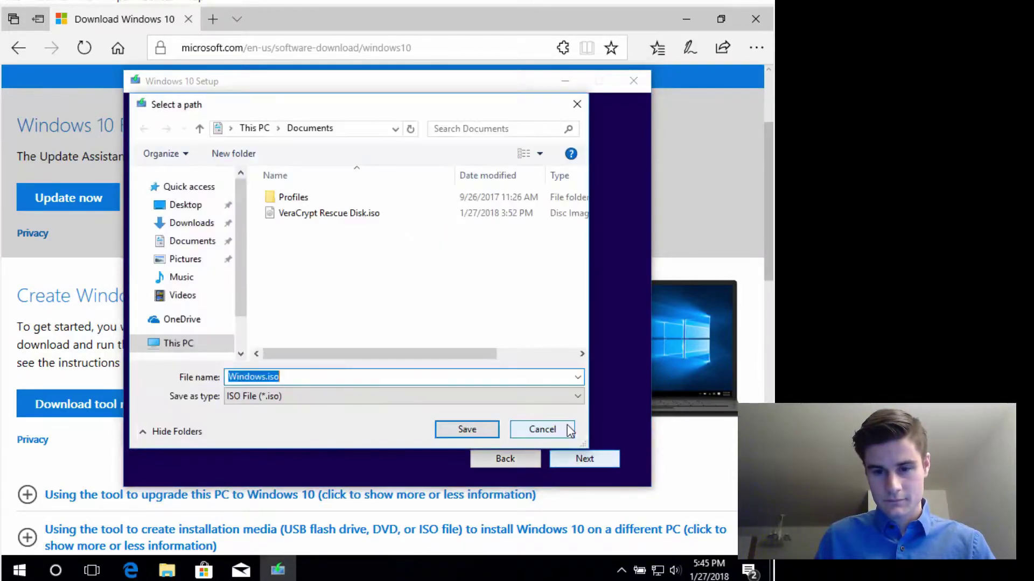
pyautogui.click(178, 205)
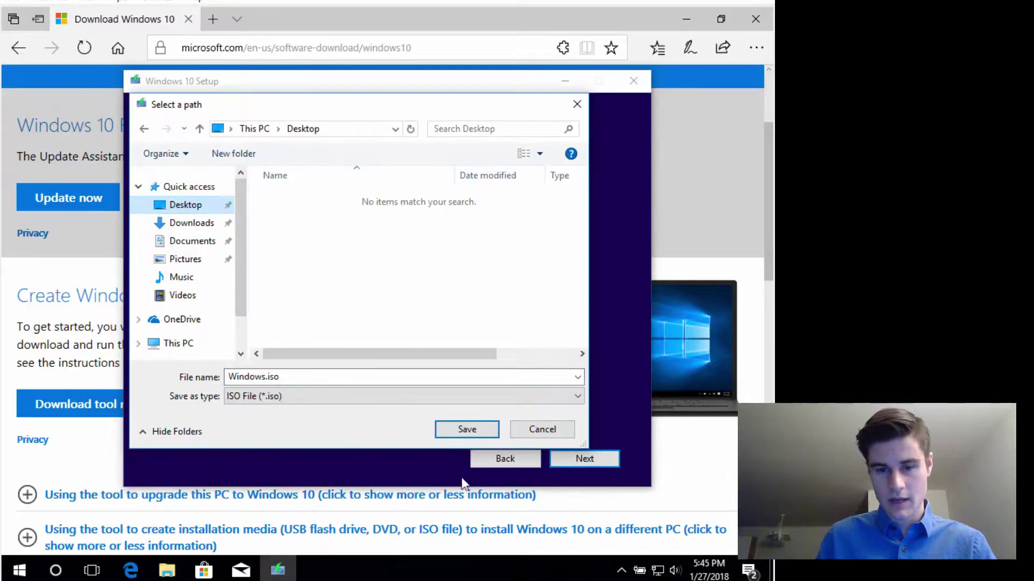
pyautogui.click(464, 429)
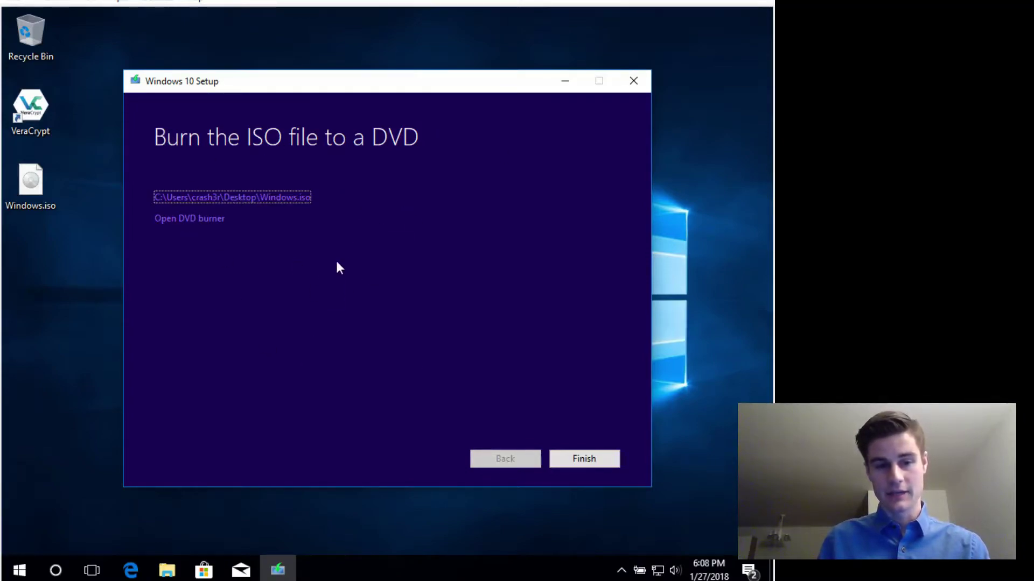
# Step: Locate Windows.iso on the desktop, then bring back Windows 10 Setup and finish it
pyautogui.click(23, 183)
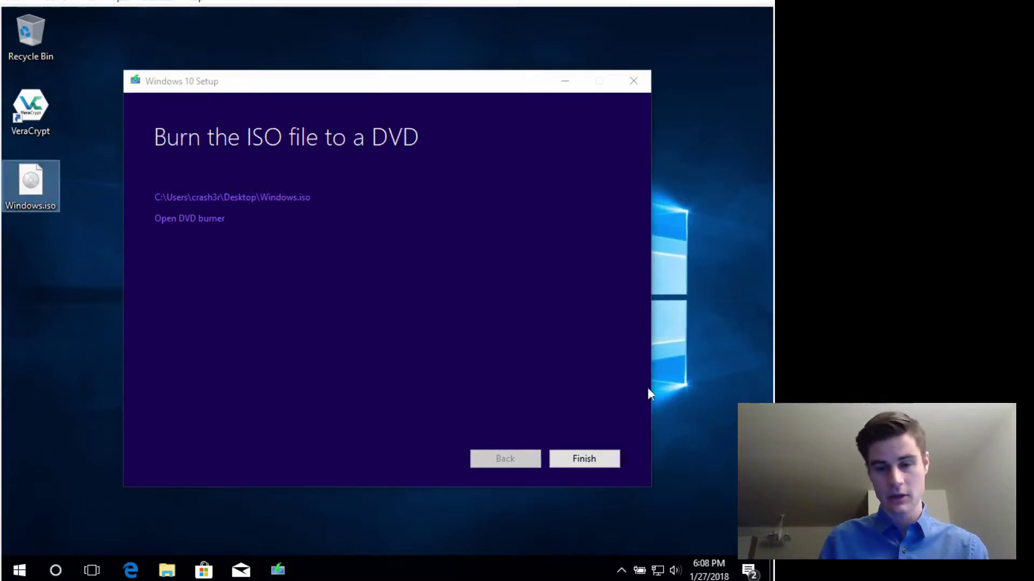
pyautogui.click(318, 126)
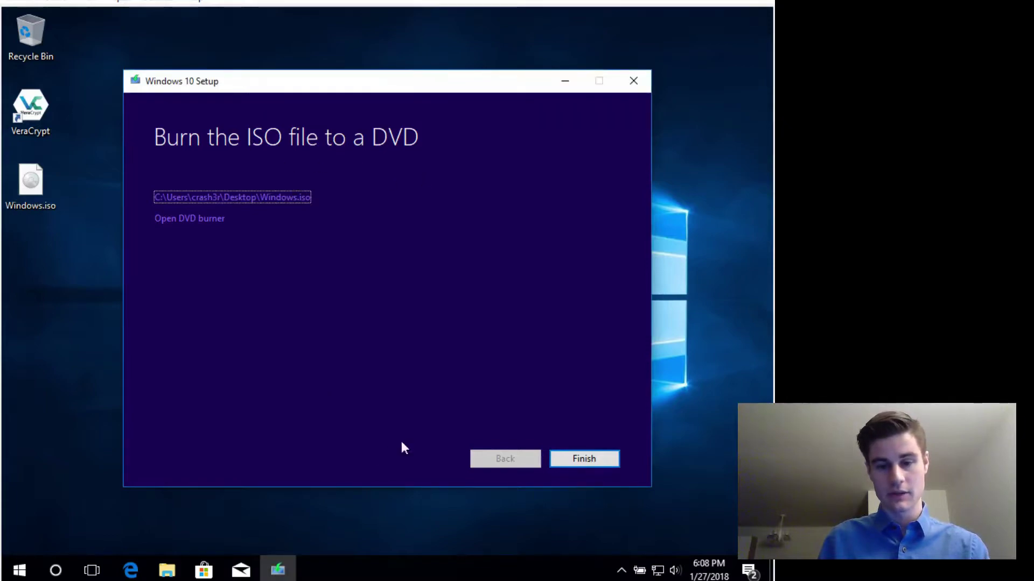
pyautogui.click(583, 457)
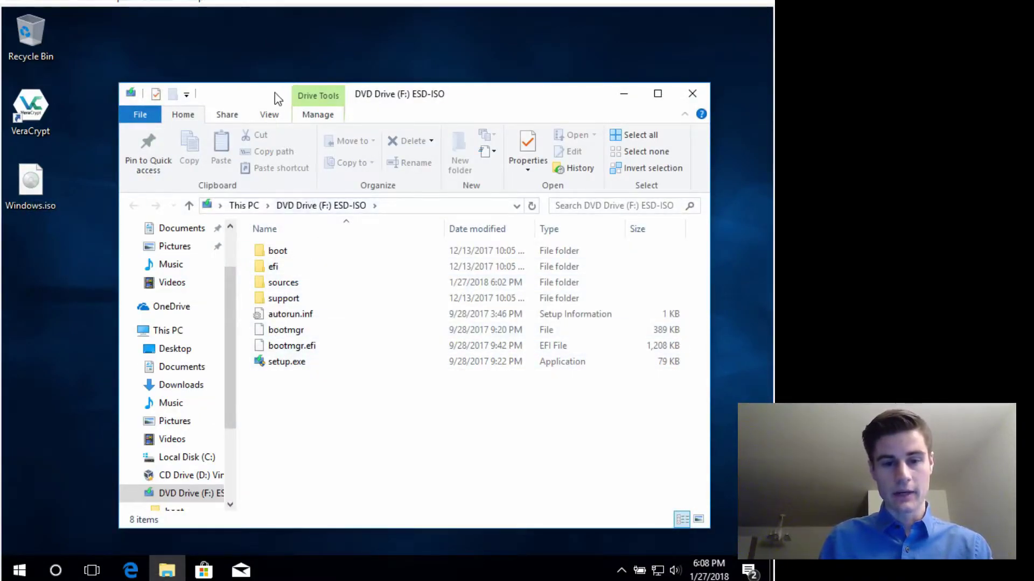
# Step: Create a desktop 'New folder' and copy all files from DVD Drive F: (ESD-ISO) into it
pyautogui.moveTo(274, 94); pyautogui.dragTo(511, 119)
pyautogui.rightClick(154, 221)
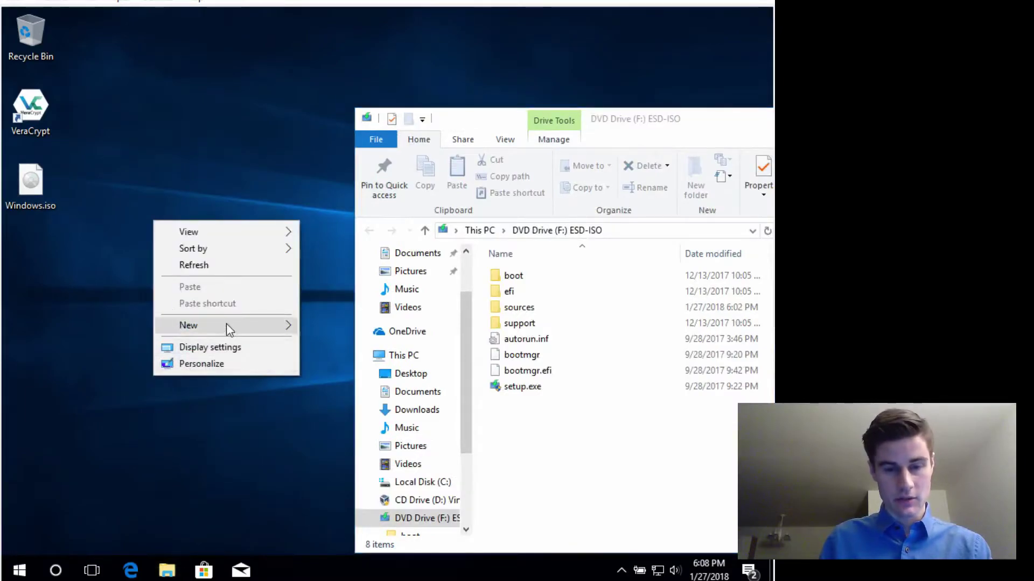
pyautogui.moveTo(229, 327)
pyautogui.click(332, 327)
pyautogui.press('Return')
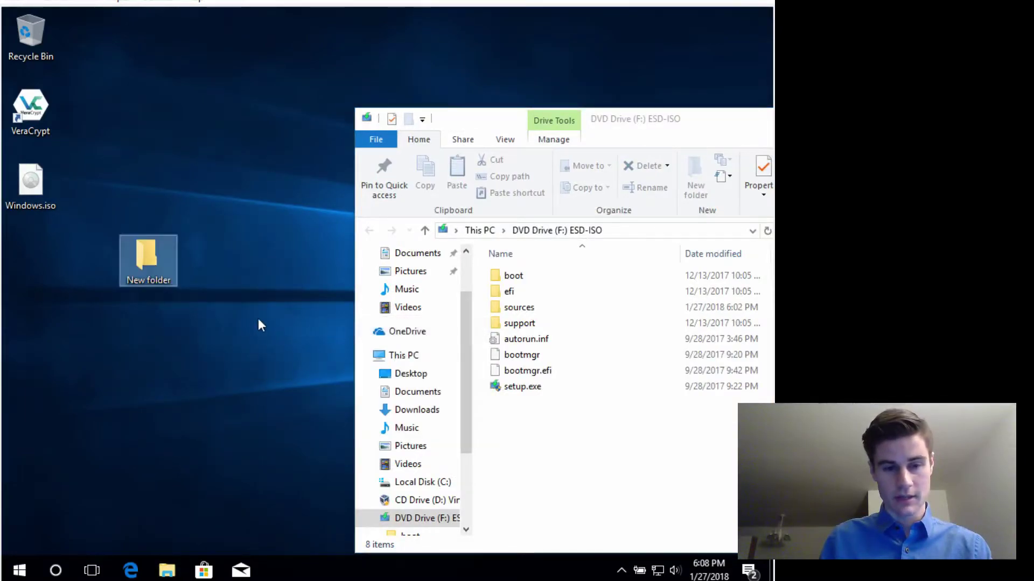
pyautogui.hotkey('ctrl', 'a')
pyautogui.moveTo(519, 273); pyautogui.dragTo(148, 266)
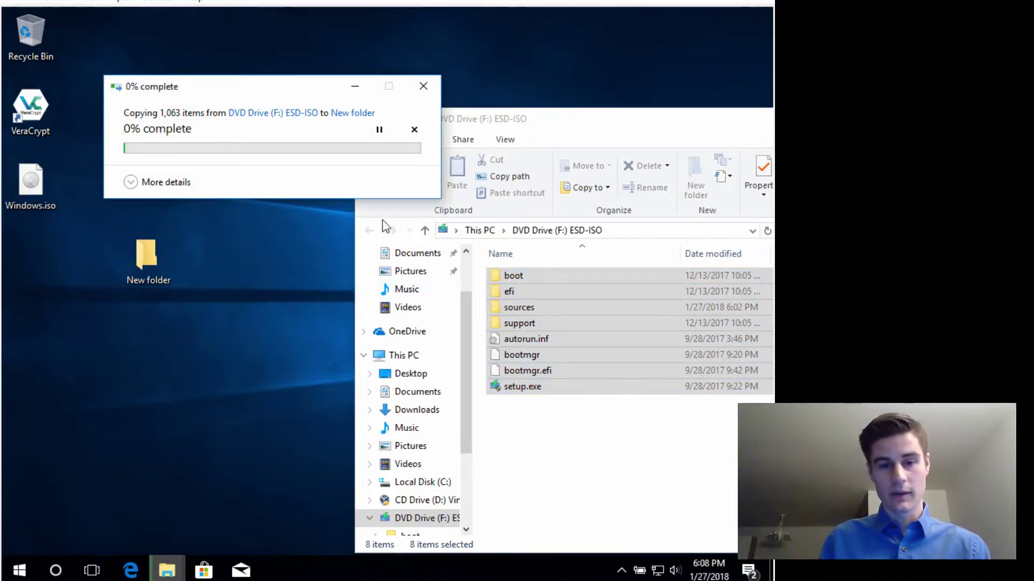
# Step: Open the desktop New folder to check the copied installation files
pyautogui.moveTo(131, 571)
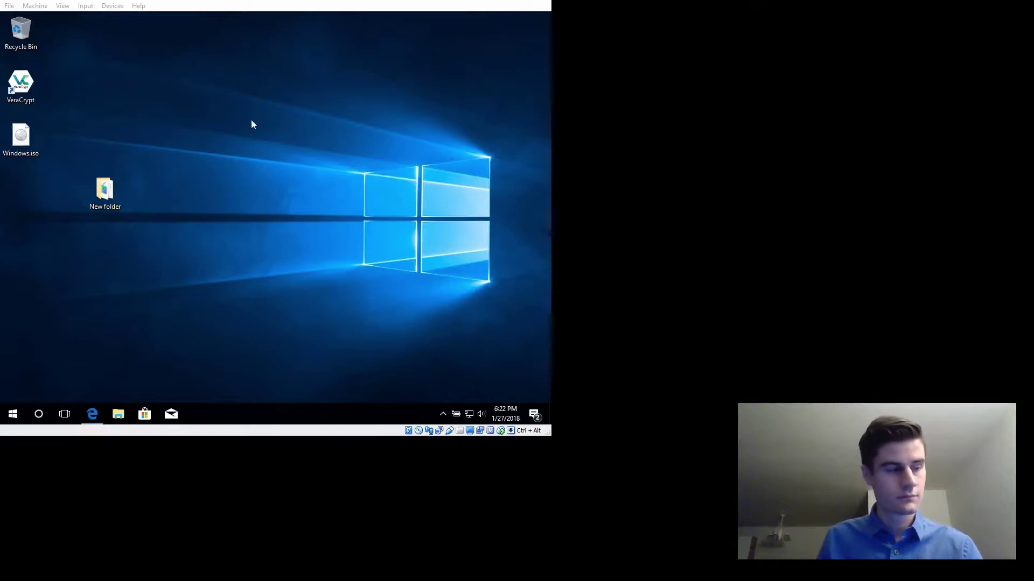
pyautogui.click(102, 189)
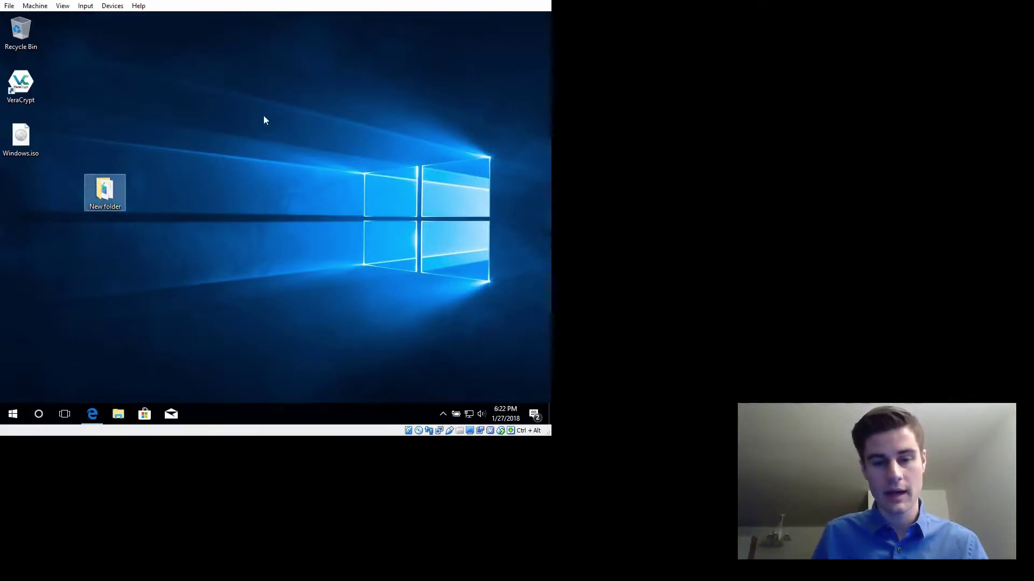
pyautogui.press('Return')
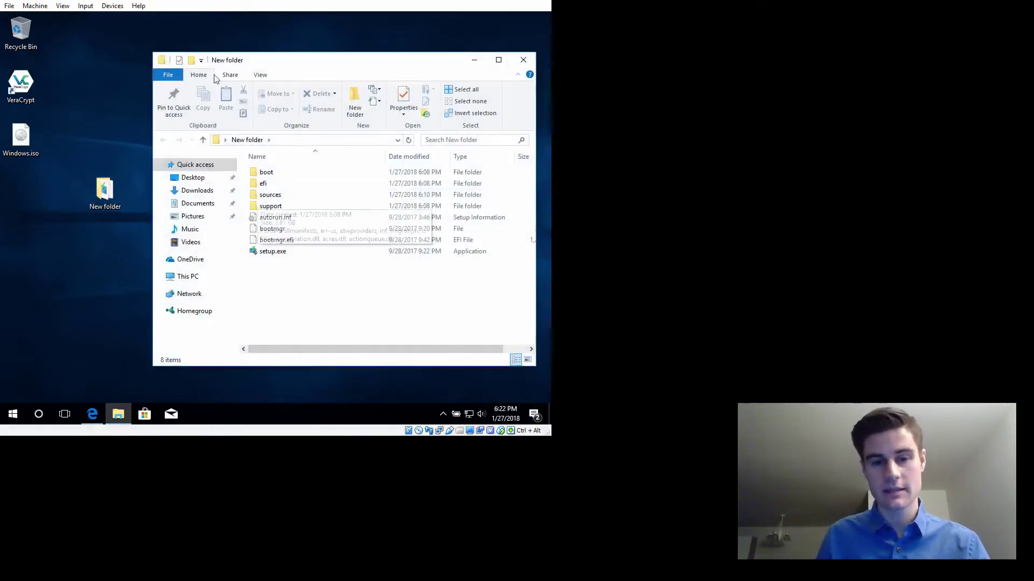
# Step: In Edge, open the downloaded veracrypt-w10-patcher-master.zip archive from the GitHub patcher page
pyautogui.click(92, 414)
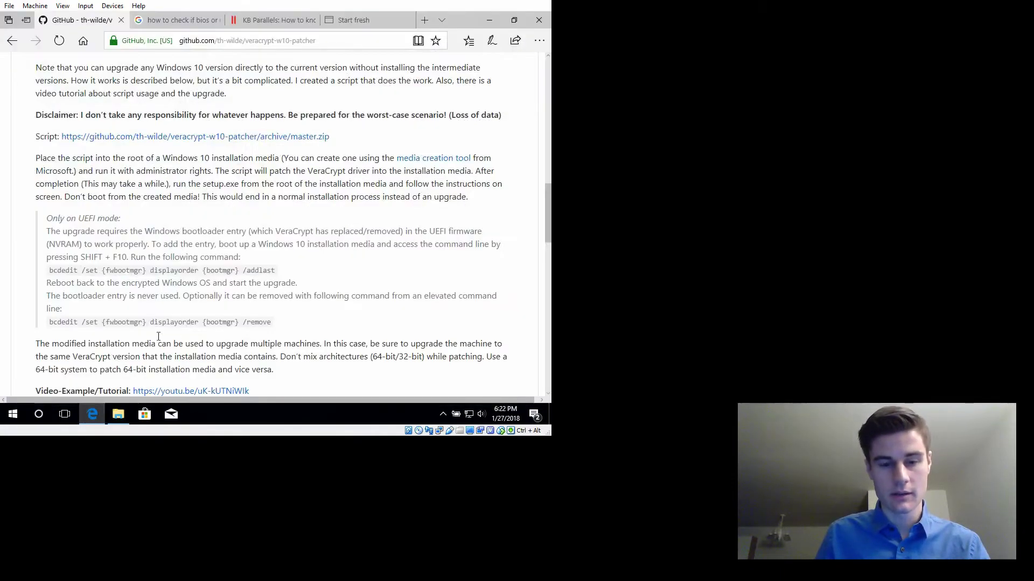
pyautogui.scroll(8, 244, 285)
pyautogui.scroll(-7, 250, 269)
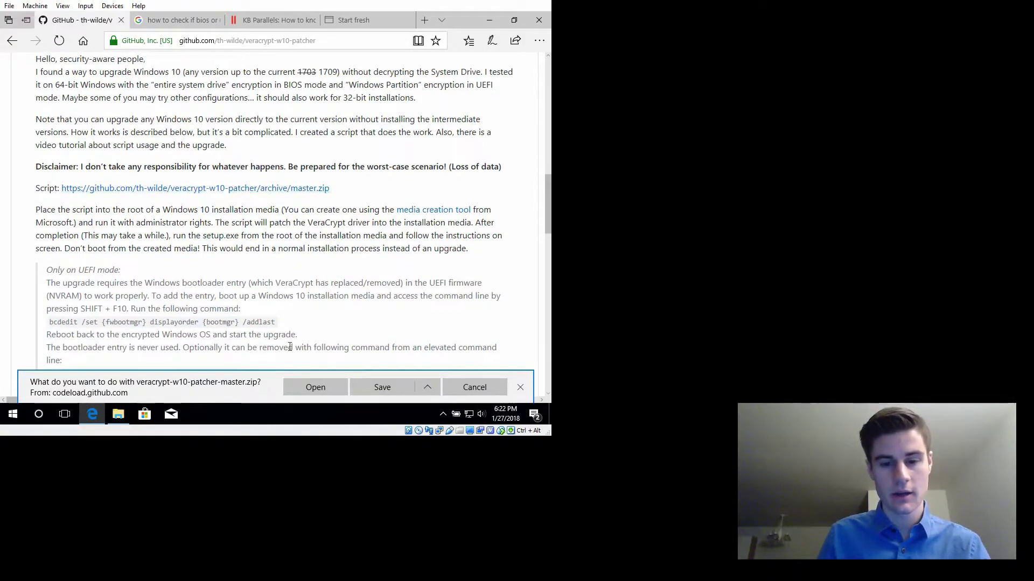
pyautogui.click(315, 391)
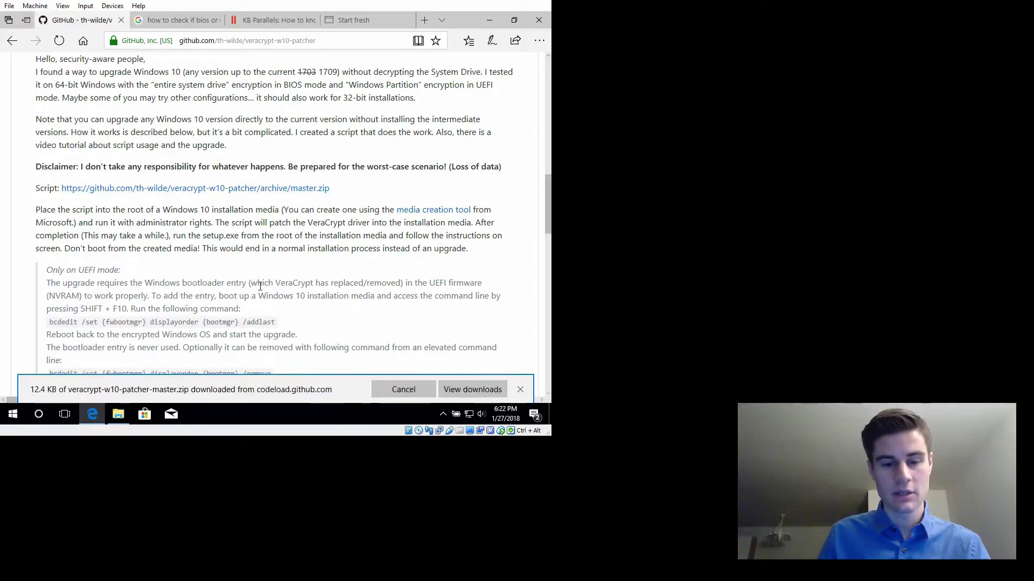
pyautogui.scroll(1, 271, 221)
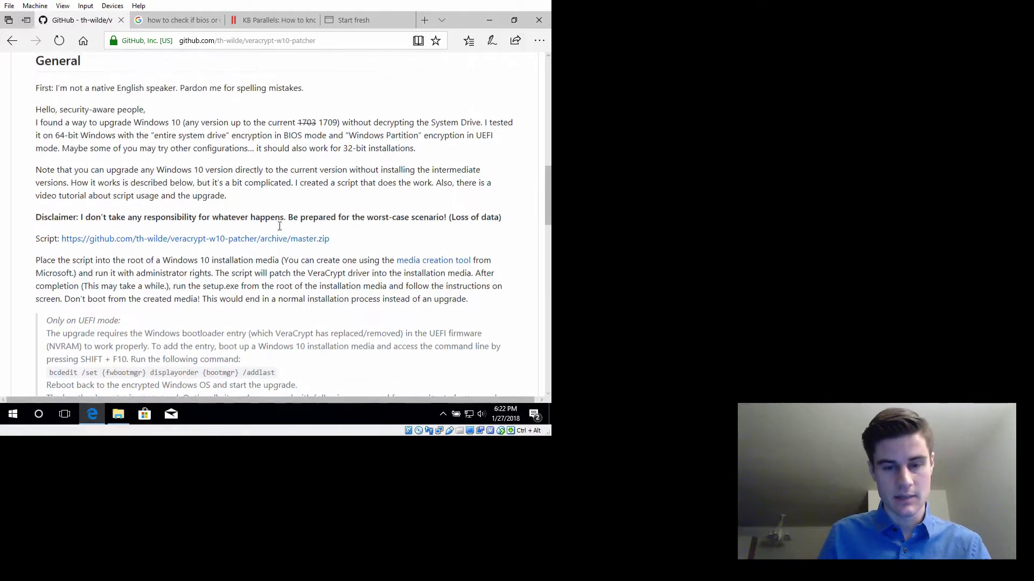
# Step: Copy veracrypt-w10-patcher.cmd from the zip's patcher folder into New folder, then close the zip window
pyautogui.doubleClick(154, 132)
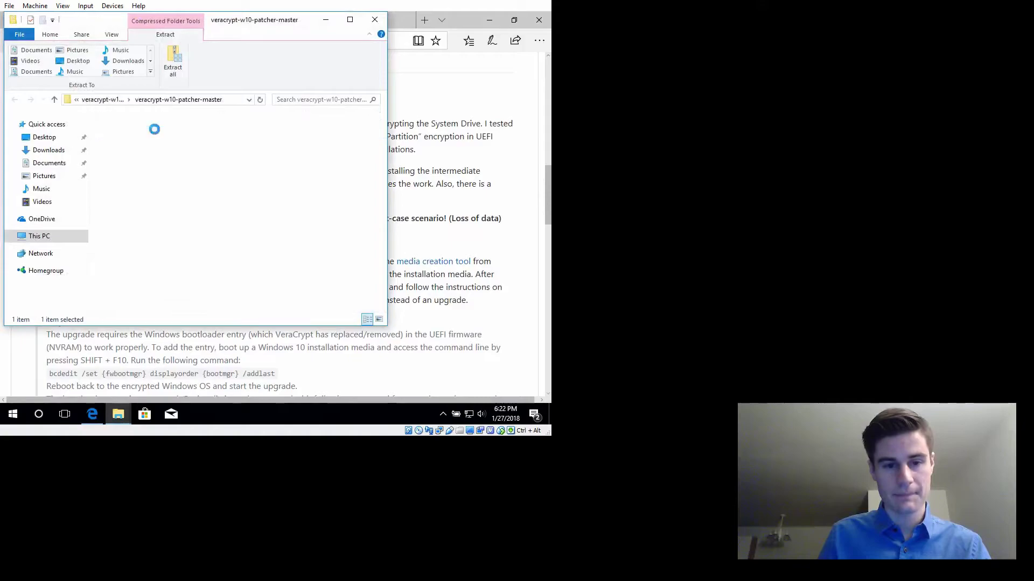
pyautogui.click(487, 21)
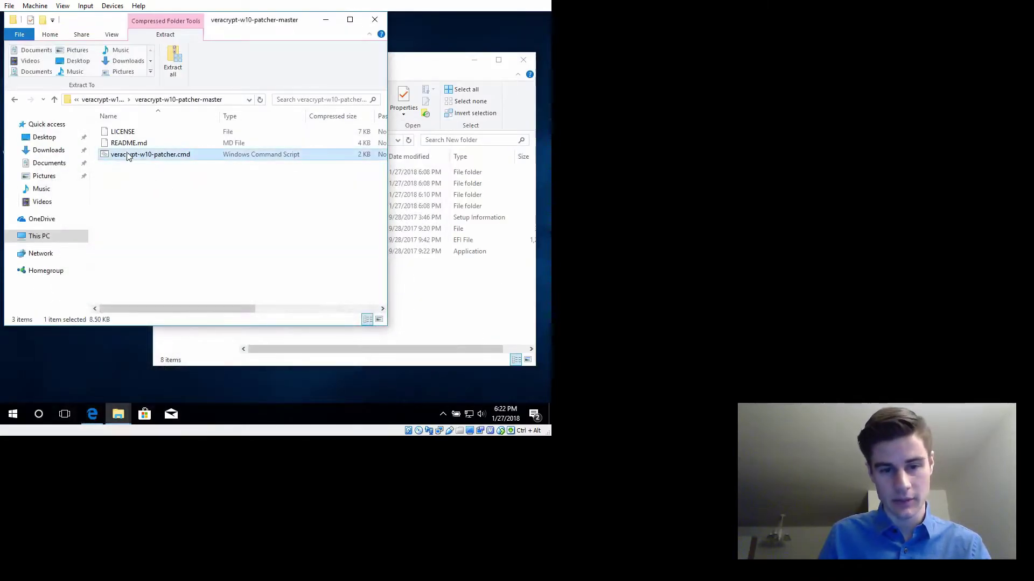
pyautogui.moveTo(122, 156); pyautogui.dragTo(418, 293)
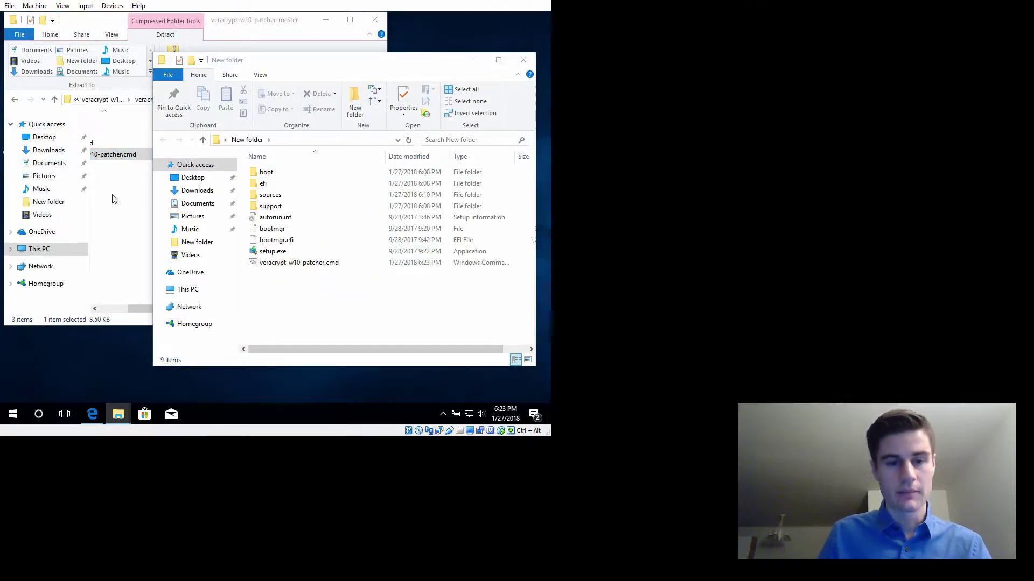
pyautogui.click(134, 244)
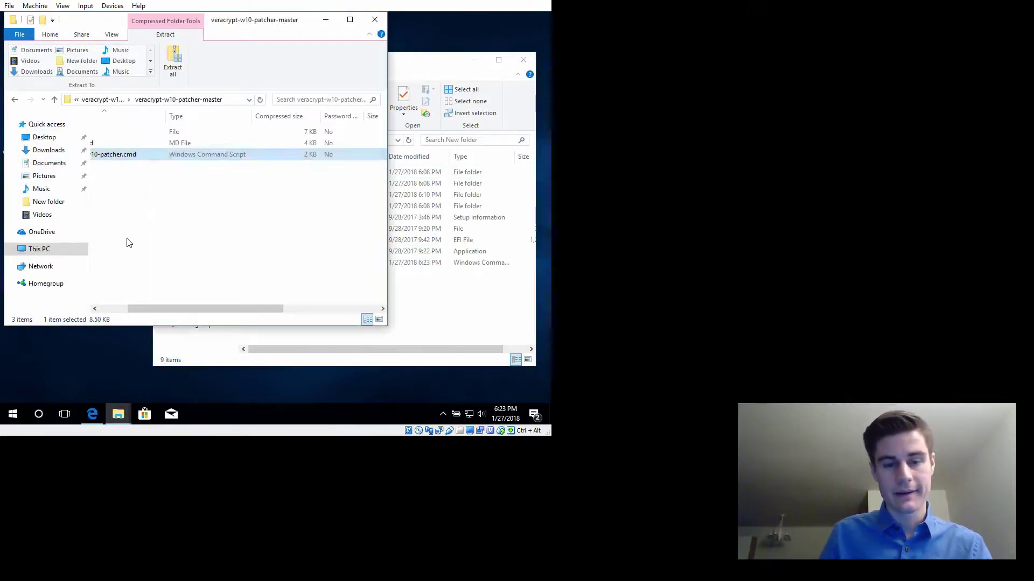
pyautogui.click(369, 20)
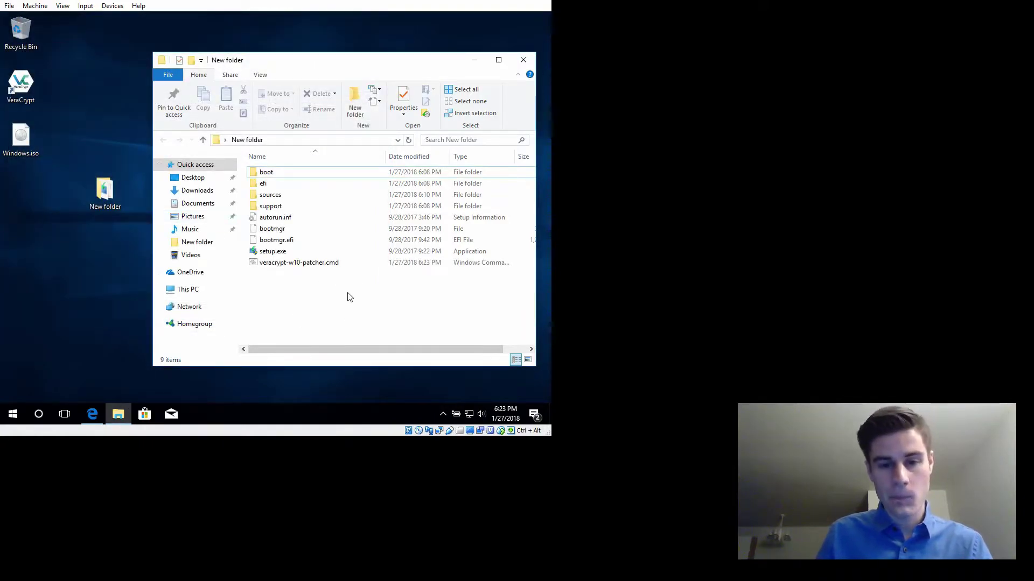
pyautogui.click(289, 263)
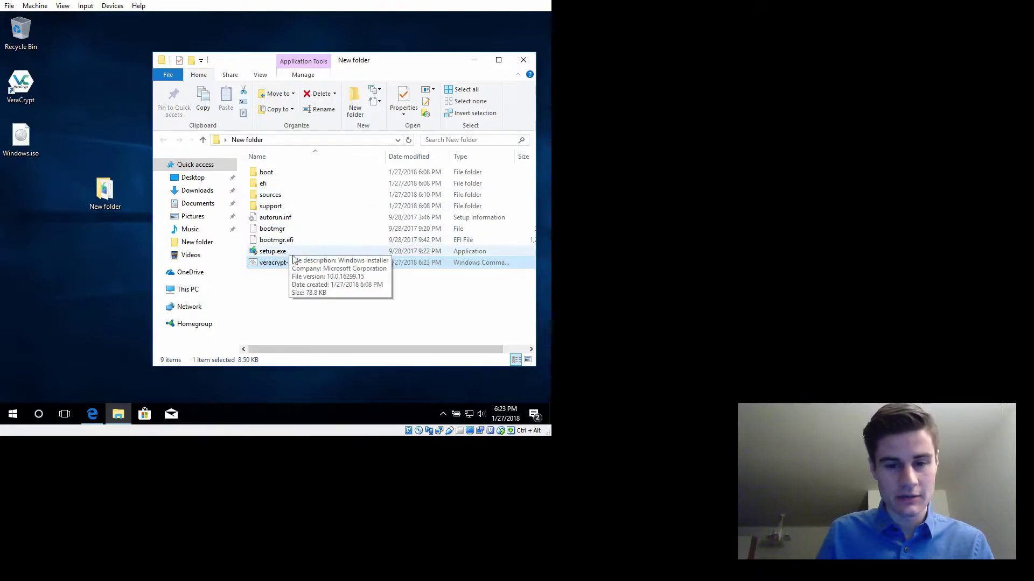
# Step: Run veracrypt-w10-patcher.cmd as administrator, approving the UAC prompt
pyautogui.rightClick(289, 263)
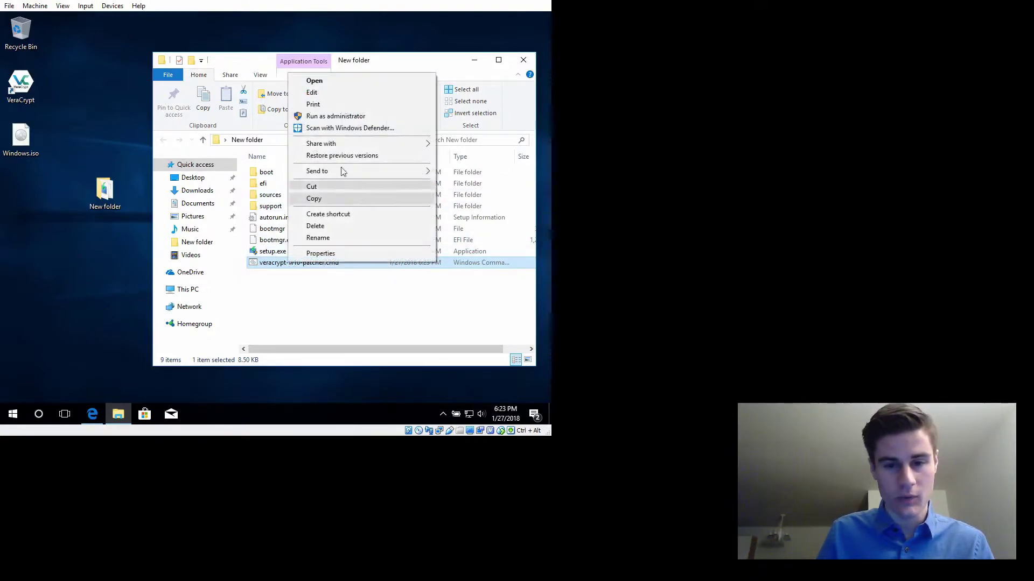
pyautogui.click(340, 117)
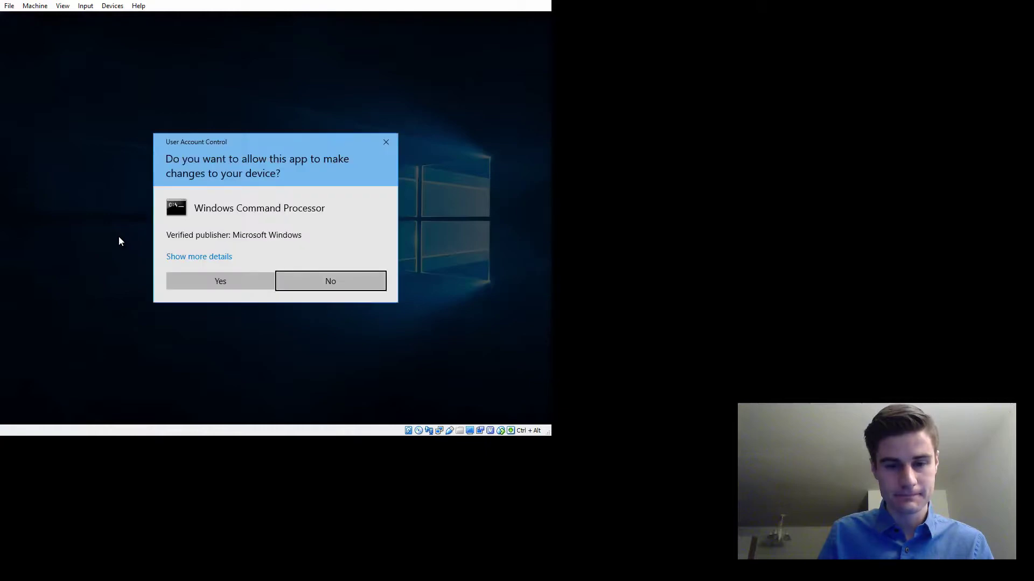
pyautogui.click(185, 280)
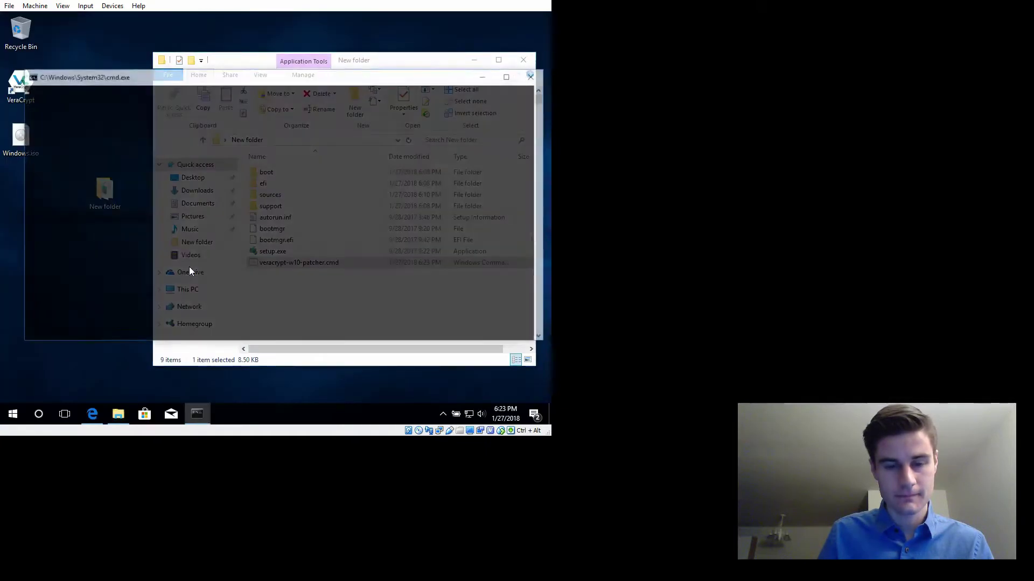
# Step: Focus the patcher console and clear accidental text selections so the script continues
pyautogui.click(196, 255)
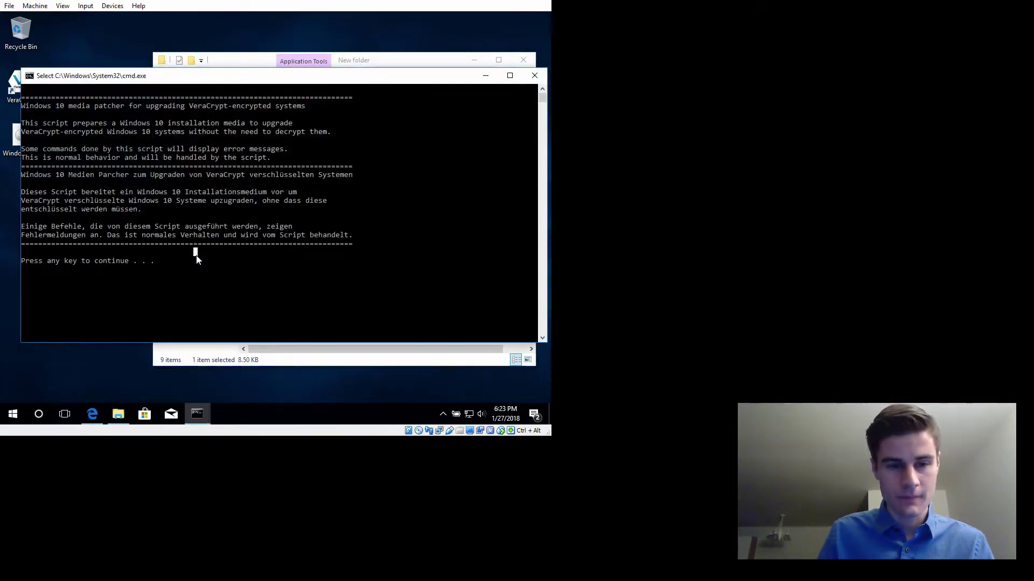
pyautogui.click(263, 279)
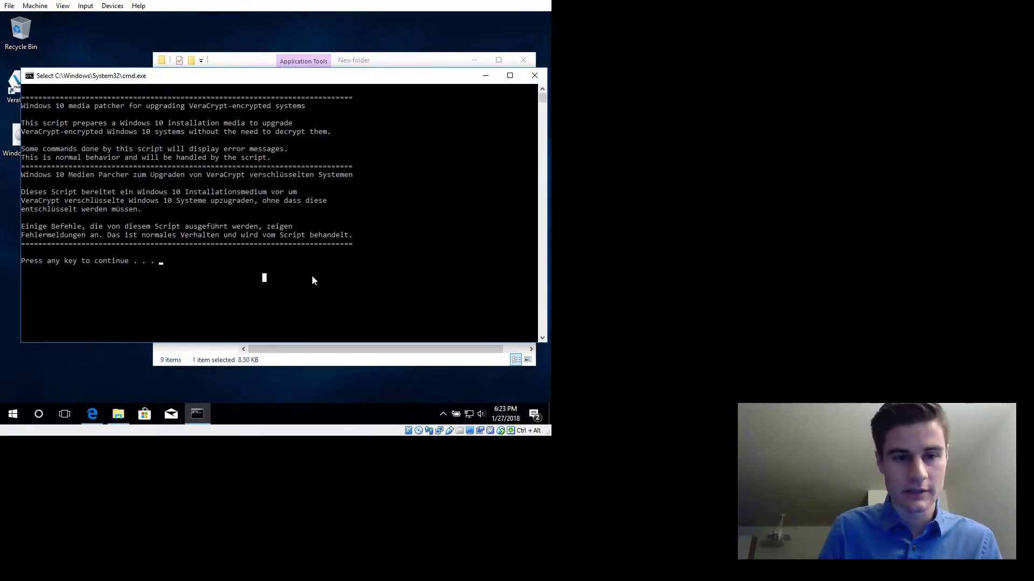
pyautogui.rightClick(312, 275)
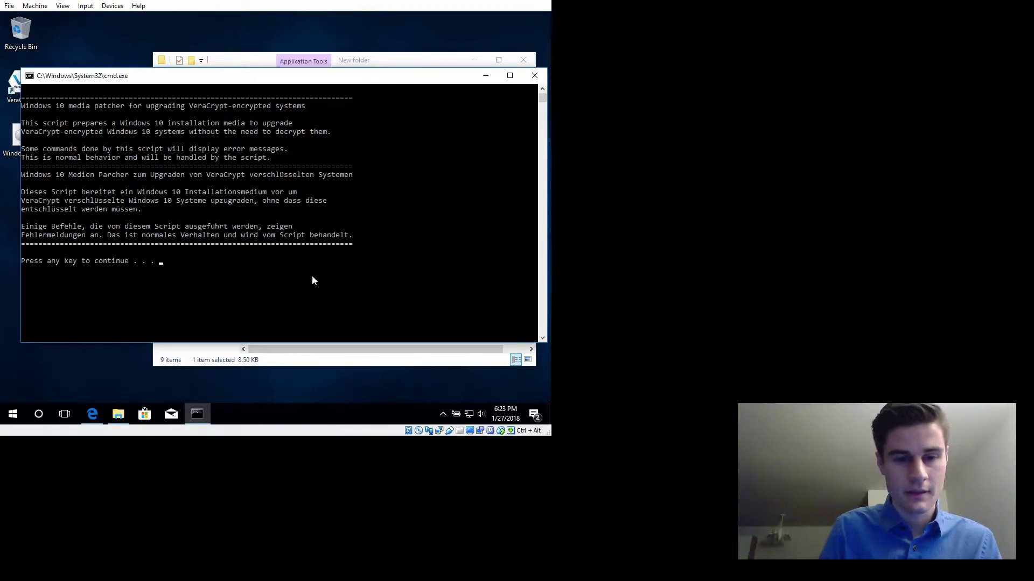
pyautogui.click(308, 261)
pyautogui.rightClick(308, 261)
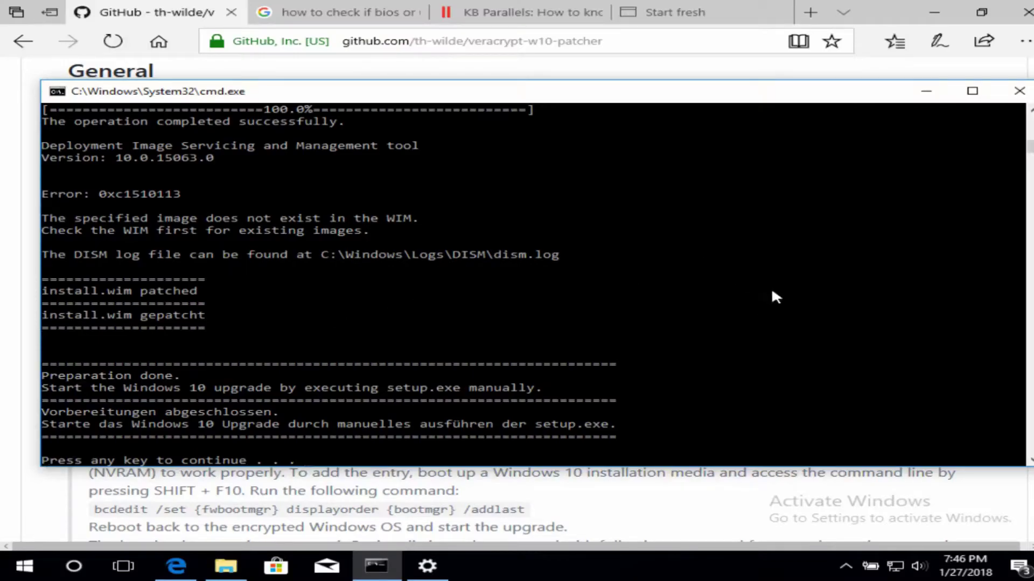
pyautogui.click(784, 326)
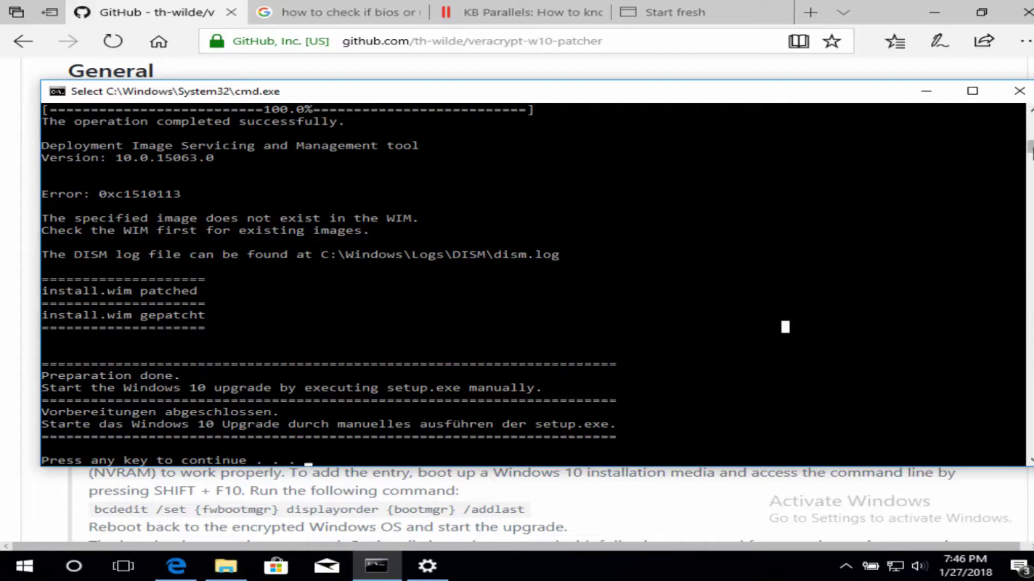
pyautogui.scroll(5, 533, 285)
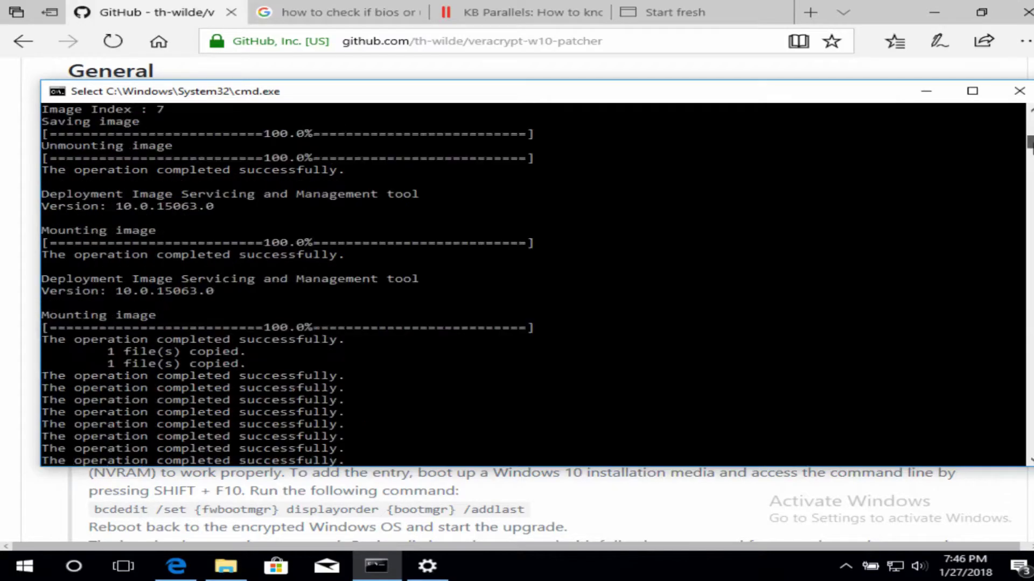
pyautogui.scroll(7, 533, 285)
pyautogui.scroll(-13, 533, 285)
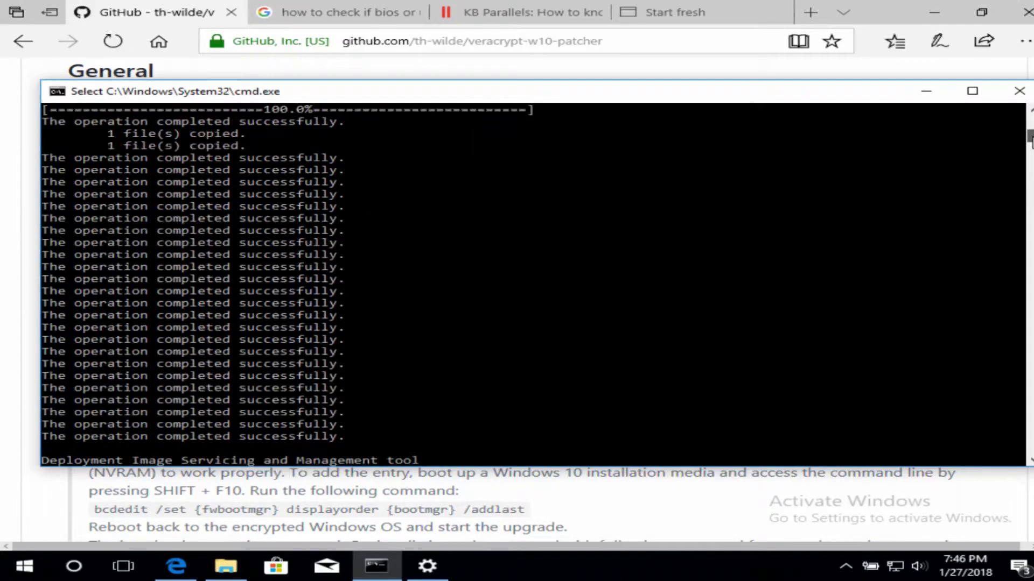
pyautogui.scroll(15, 533, 285)
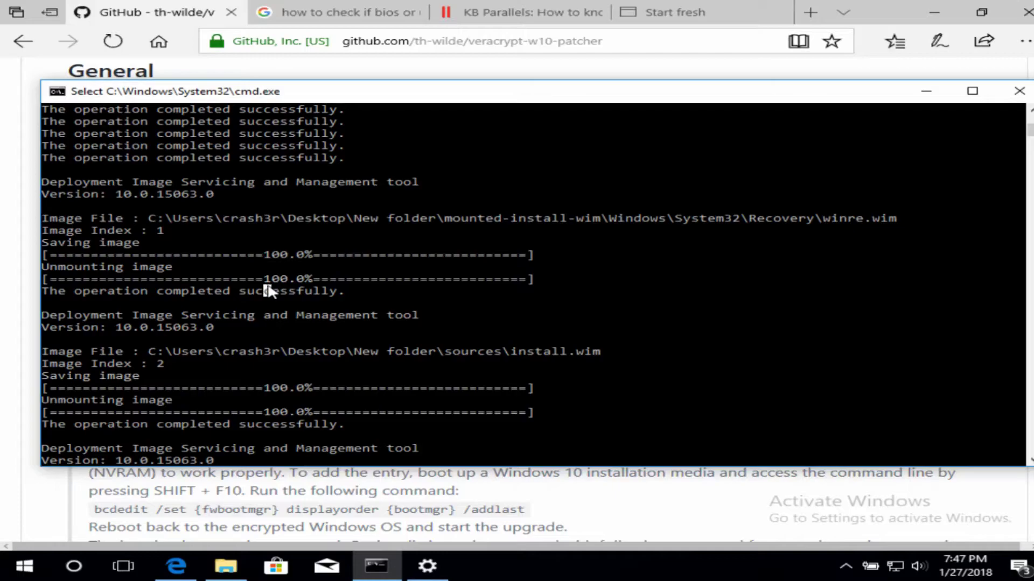
pyautogui.click(299, 280)
pyautogui.scroll(-2, 318, 282)
pyautogui.click(316, 290)
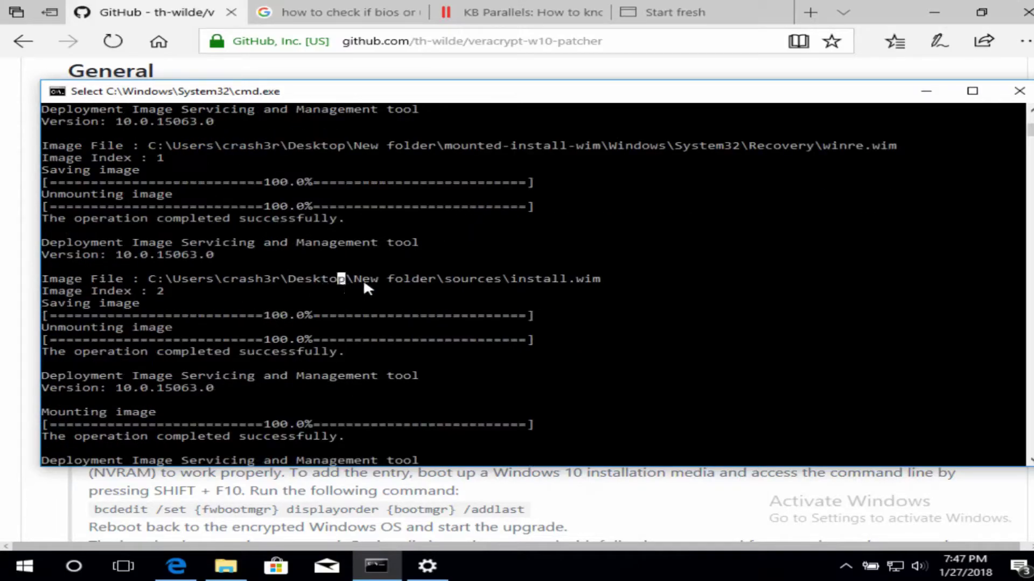
pyautogui.scroll(-8, 355, 272)
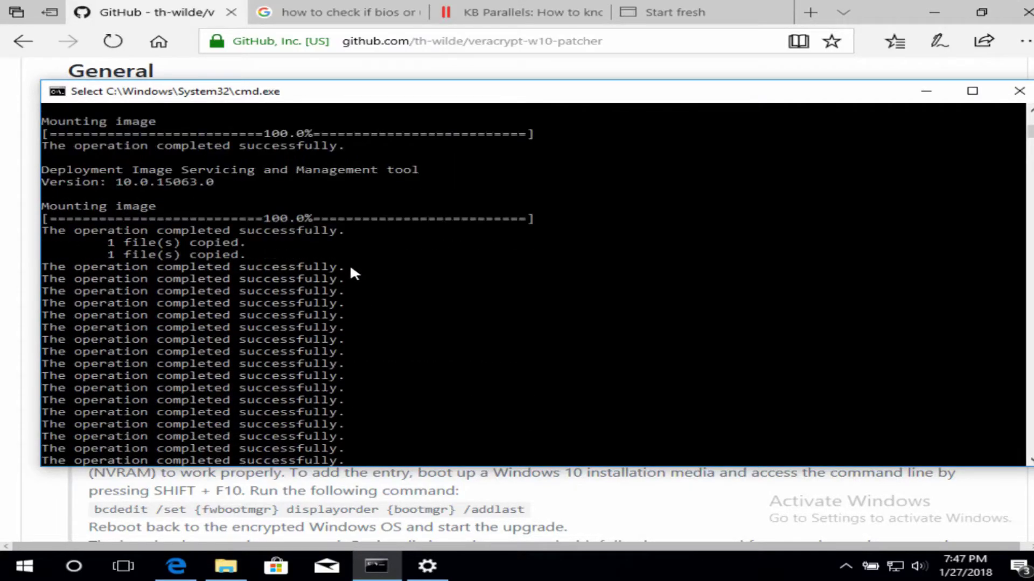
pyautogui.scroll(-8, 350, 268)
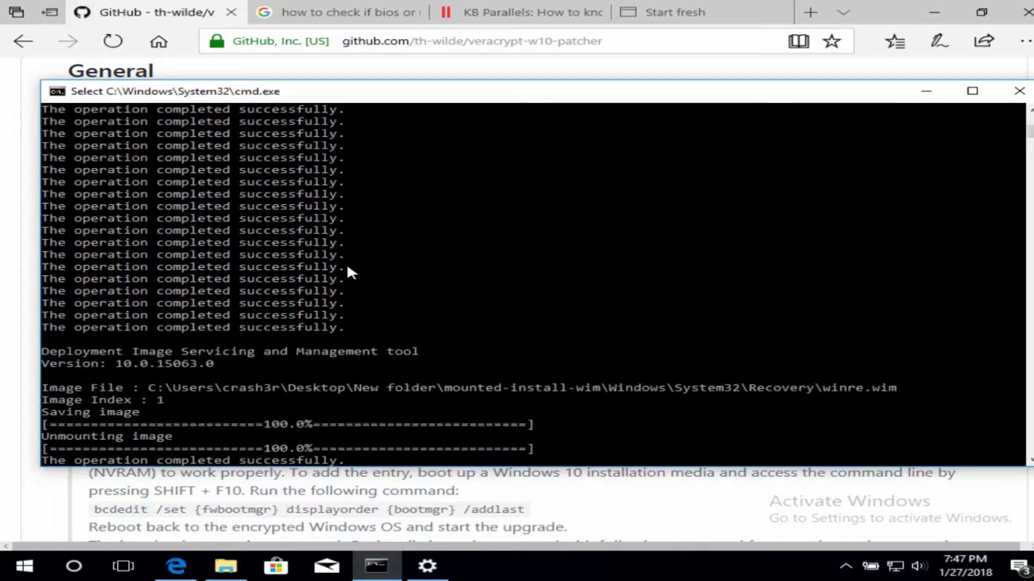
pyautogui.scroll(-18, 346, 266)
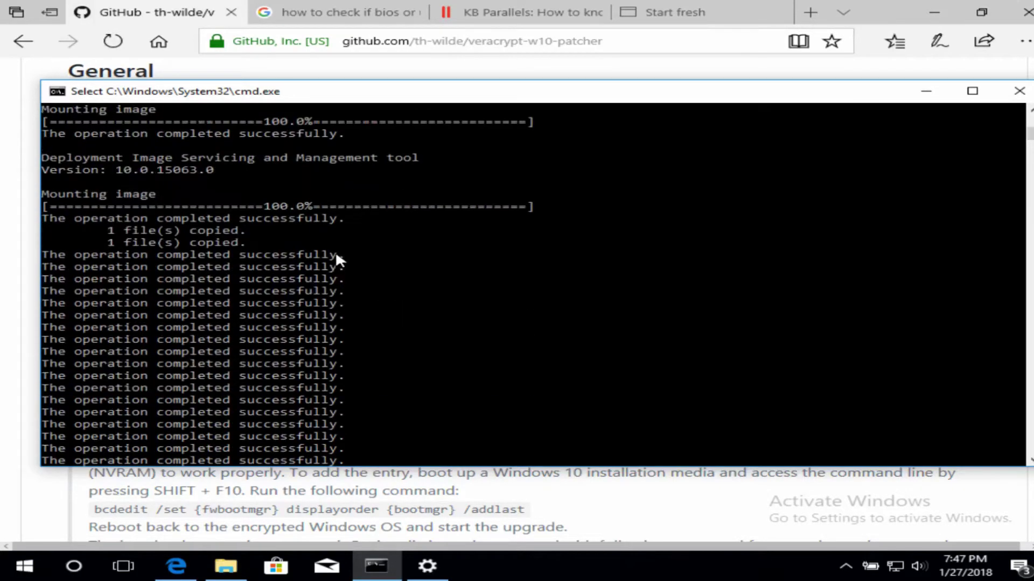
pyautogui.scroll(10, 355, 264)
pyautogui.scroll(7, 371, 253)
pyautogui.scroll(-6, 382, 269)
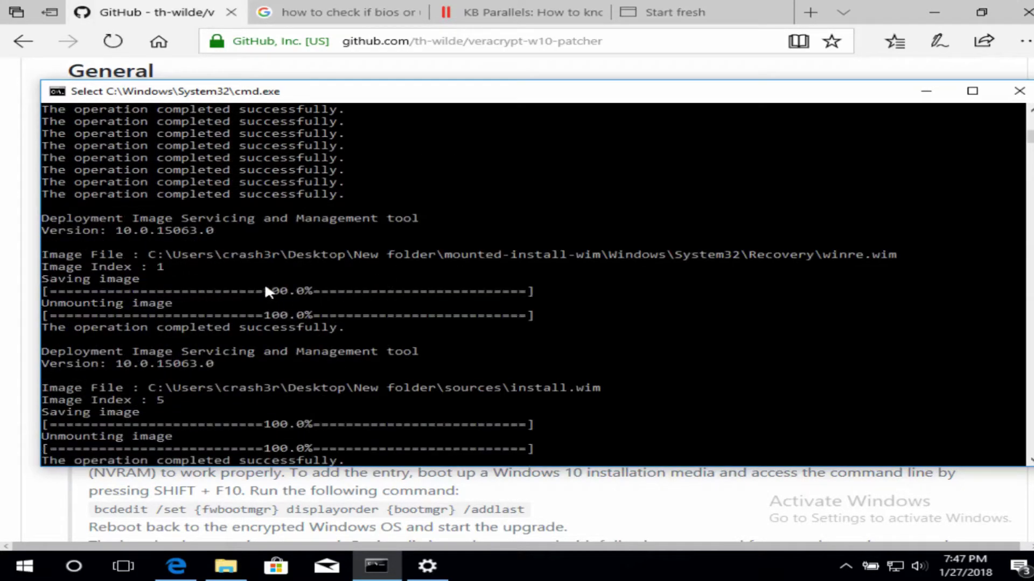
pyautogui.scroll(7, 258, 280)
pyautogui.scroll(-13, 258, 276)
pyautogui.scroll(10, 256, 275)
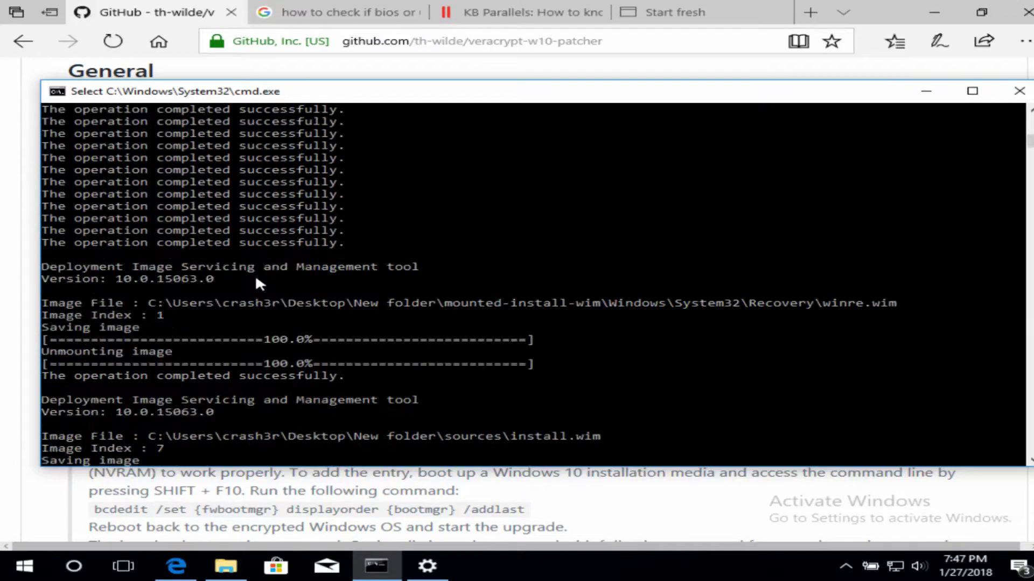
pyautogui.scroll(-16, 256, 274)
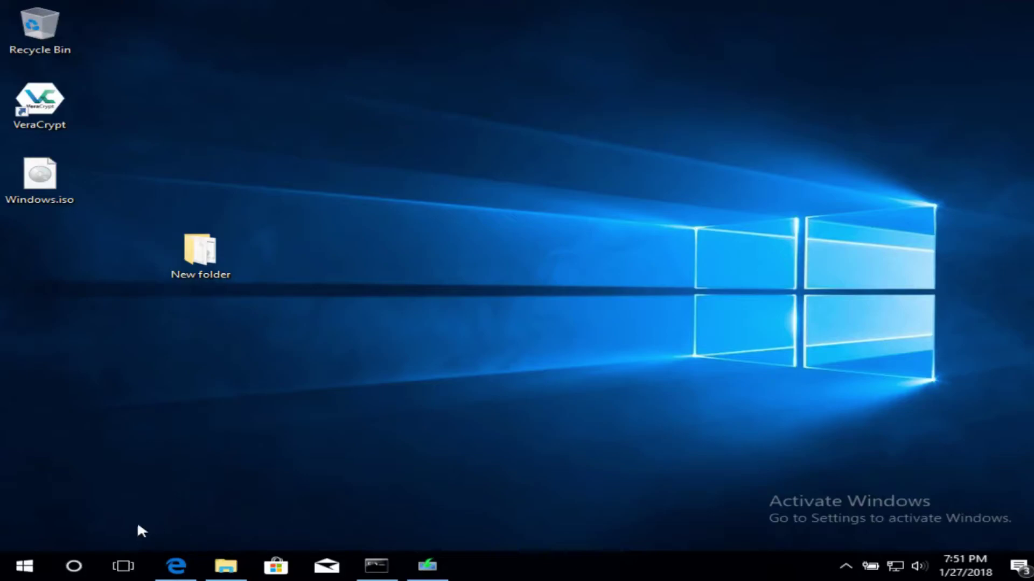
# Step: Bring back Edge, scroll the patcher README's setup.exe instructions, then minimize the browser
pyautogui.moveTo(170, 575)
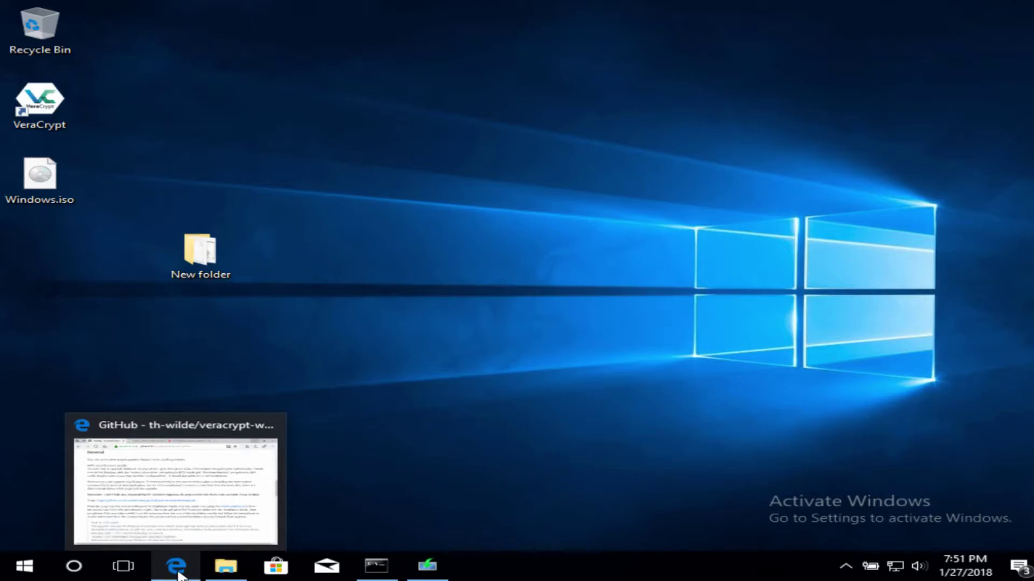
pyautogui.click(187, 562)
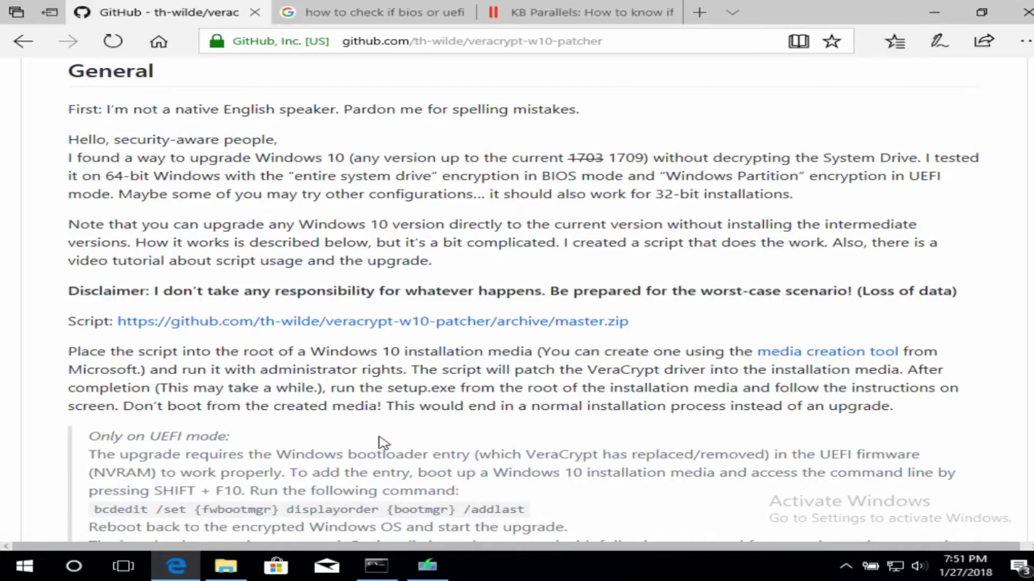
pyautogui.scroll(-1, 503, 380)
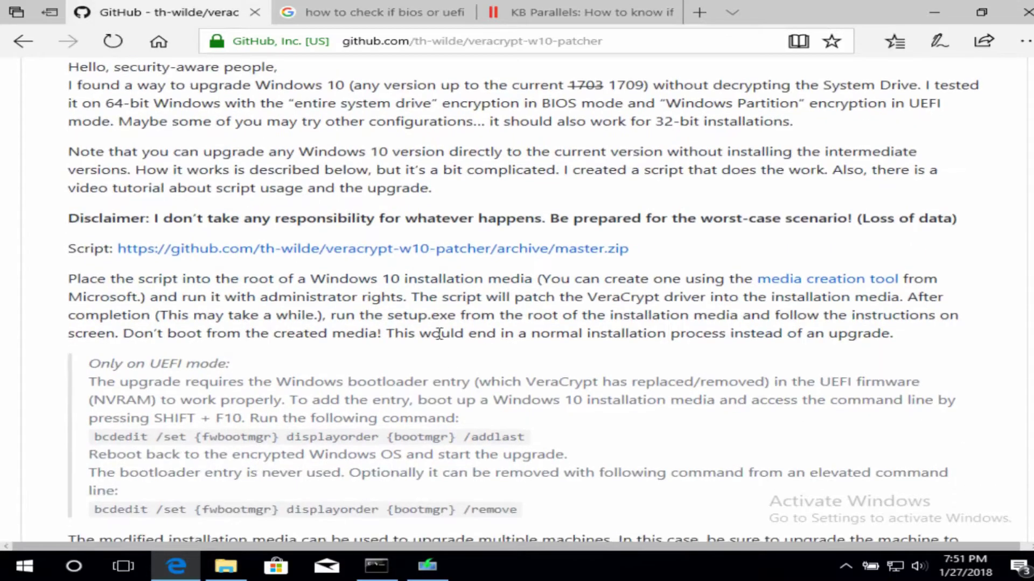
pyautogui.click(940, 13)
# Step: Check New folder's contents and the waiting Windows 10 Setup window, then return to the GitHub patcher page
pyautogui.doubleClick(184, 272)
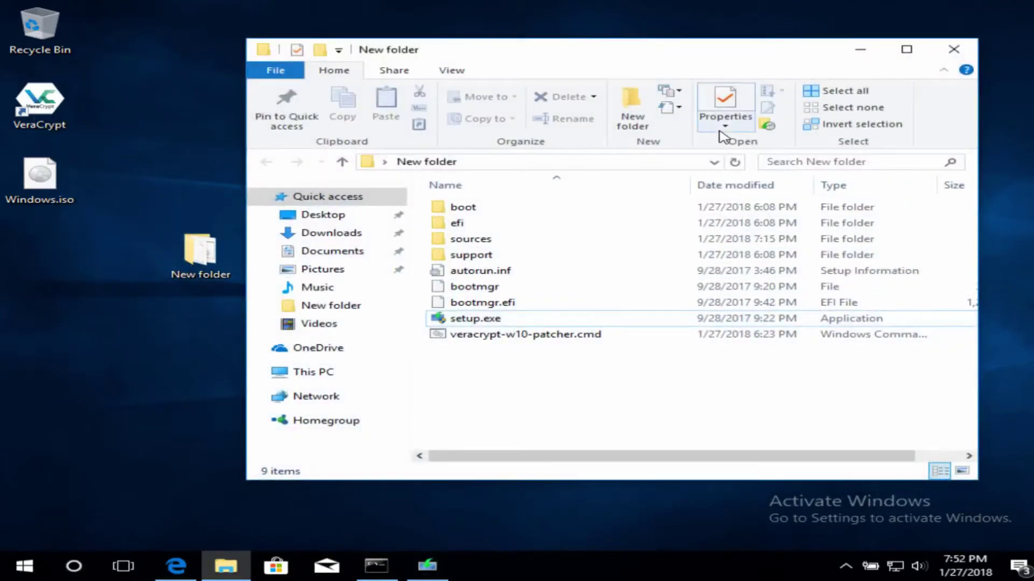
pyautogui.click(859, 51)
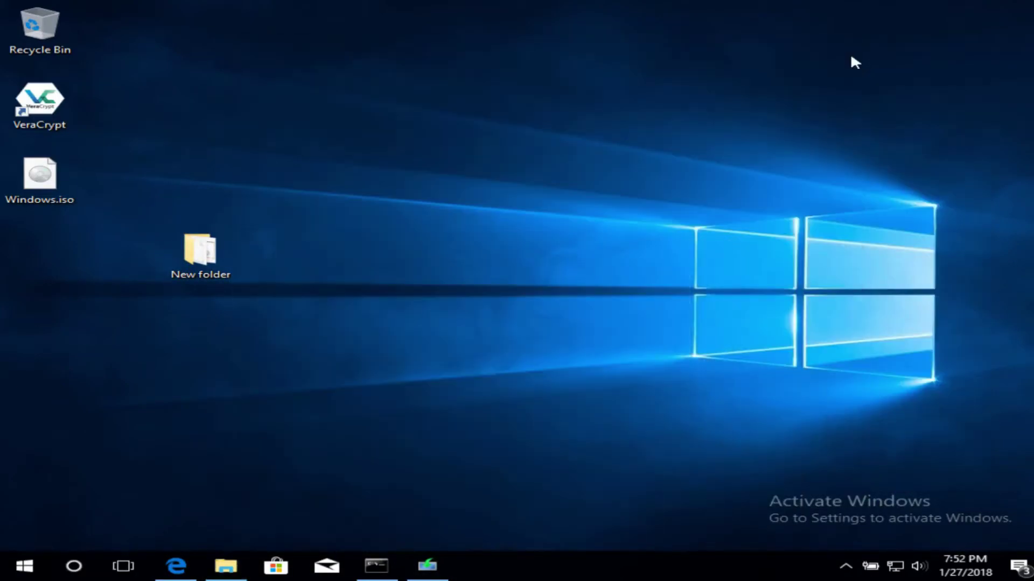
pyautogui.click(428, 566)
pyautogui.click(769, 74)
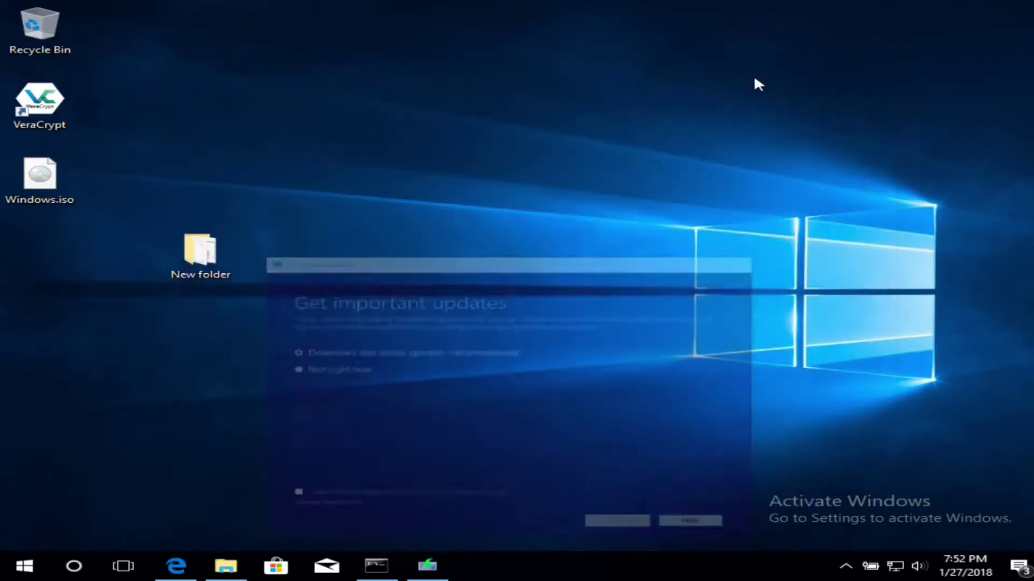
pyautogui.doubleClick(185, 266)
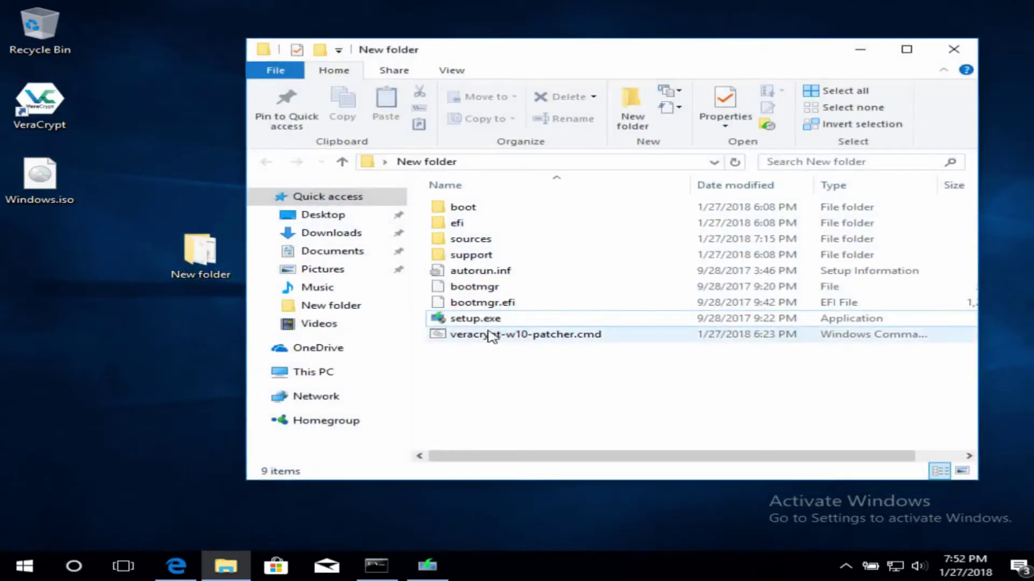
pyautogui.click(859, 50)
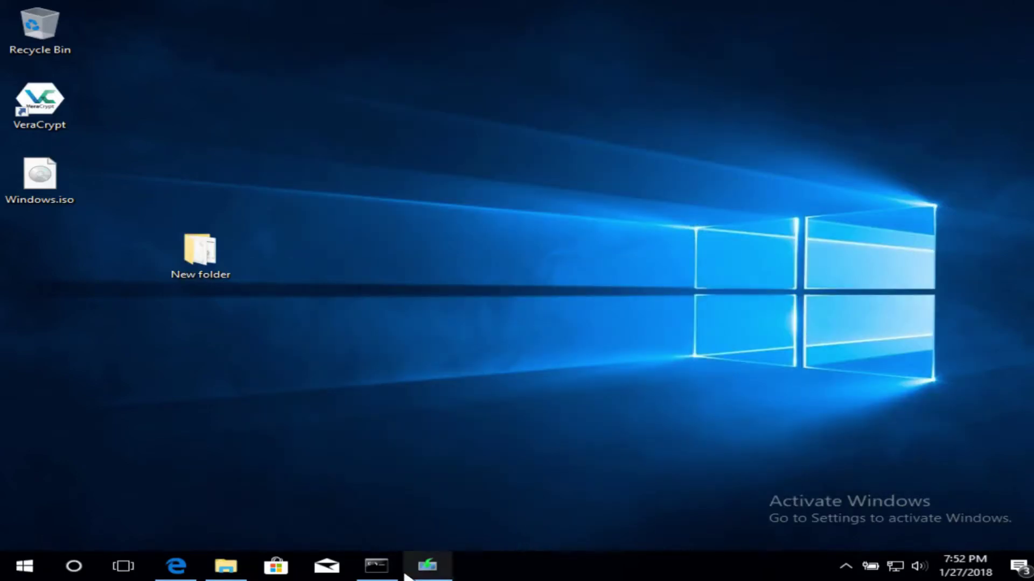
pyautogui.click(420, 564)
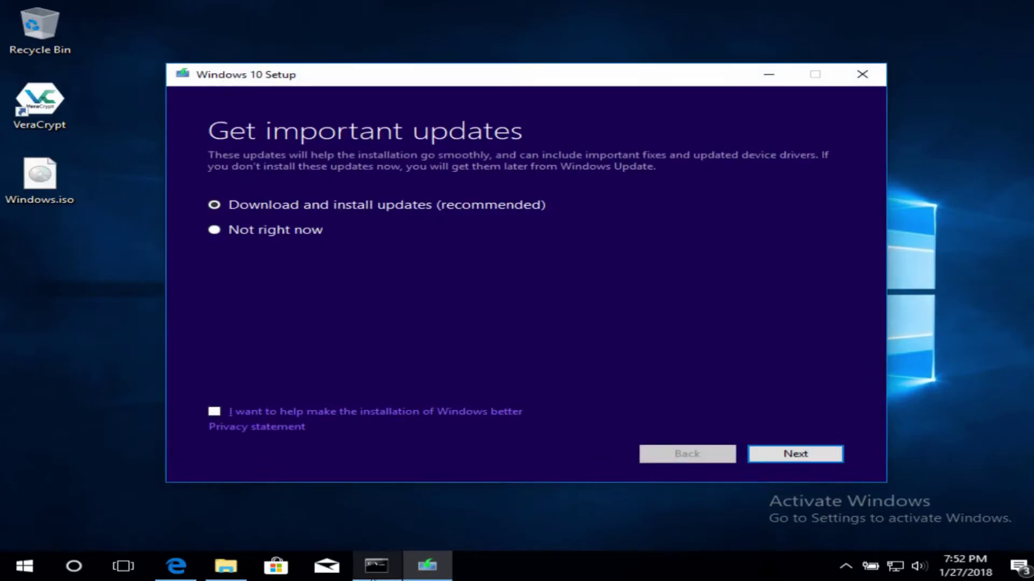
pyautogui.click(260, 546)
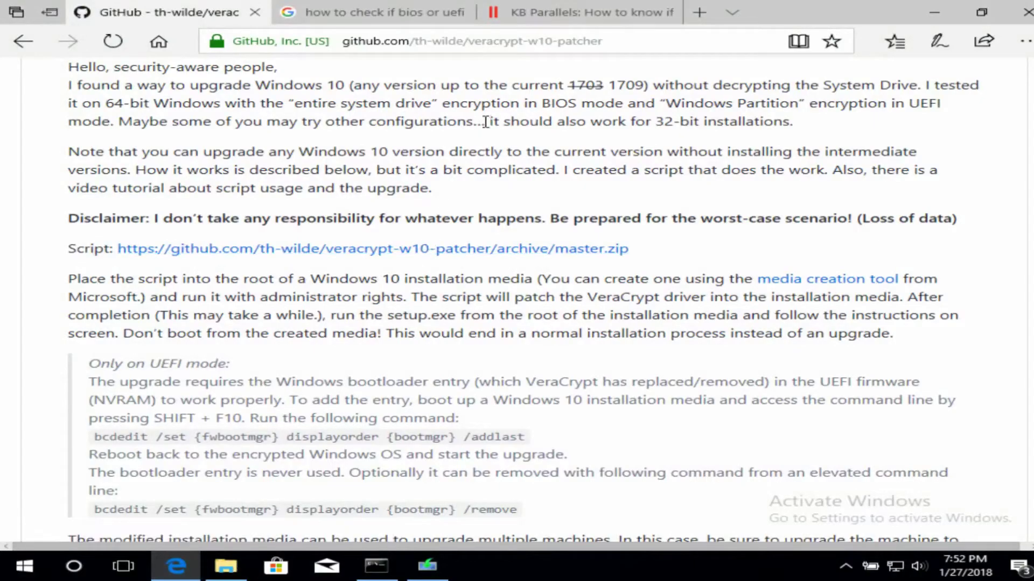
# Step: Look through the Google results for checking whether the system uses BIOS or UEFI
pyautogui.click(437, 13)
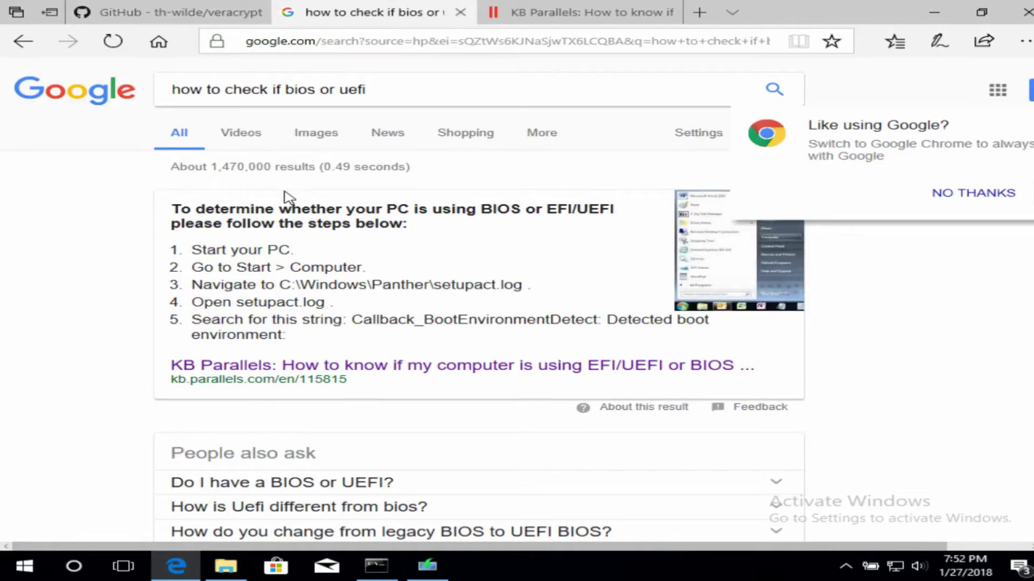
pyautogui.scroll(-3, 290, 198)
pyautogui.scroll(-4, 537, 162)
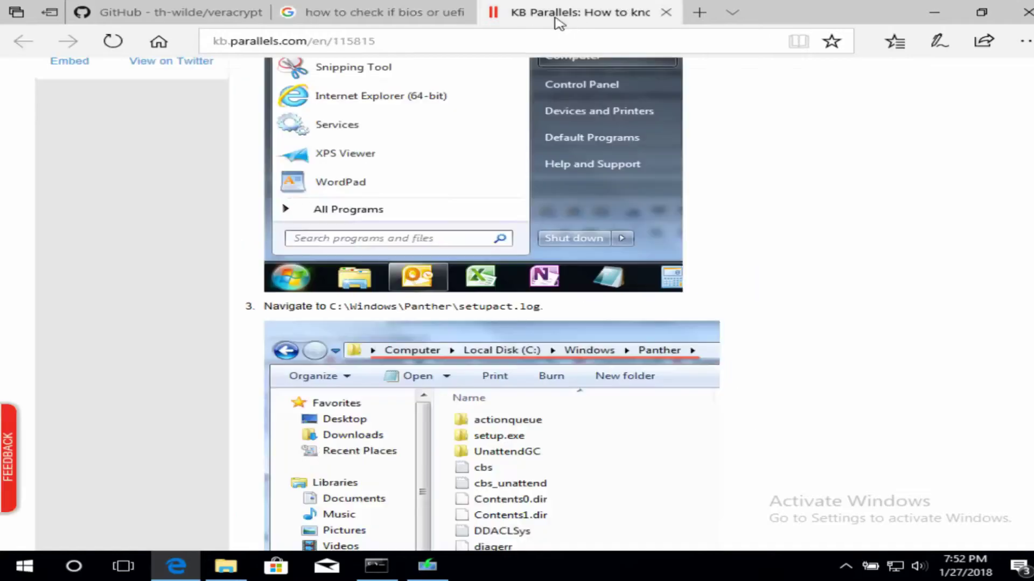
# Step: In the KB Parallels article, select the C:\Windows\Panther\setupact.log path
pyautogui.click(575, 17)
pyautogui.scroll(-10, 463, 191)
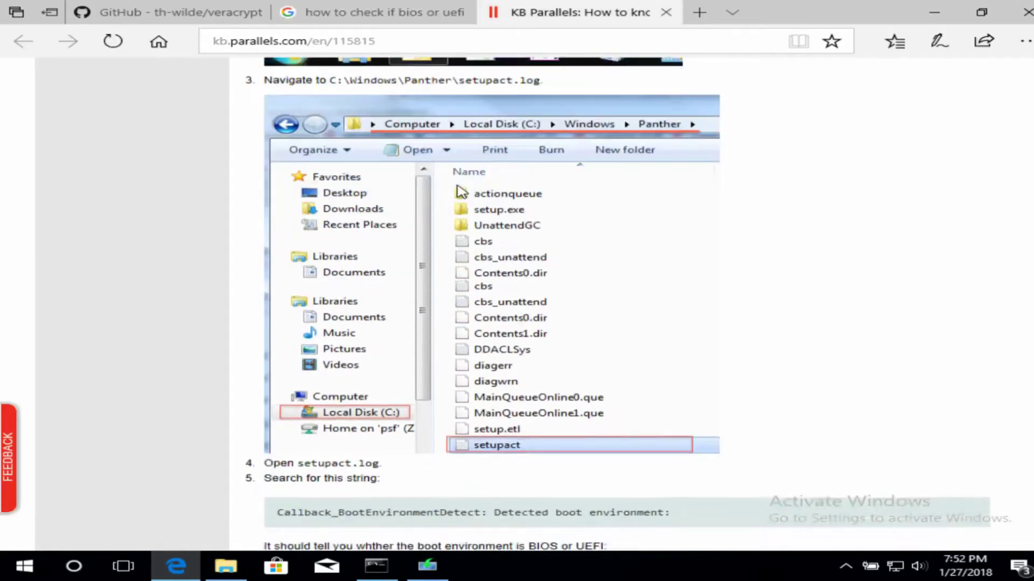
pyautogui.scroll(1, 467, 195)
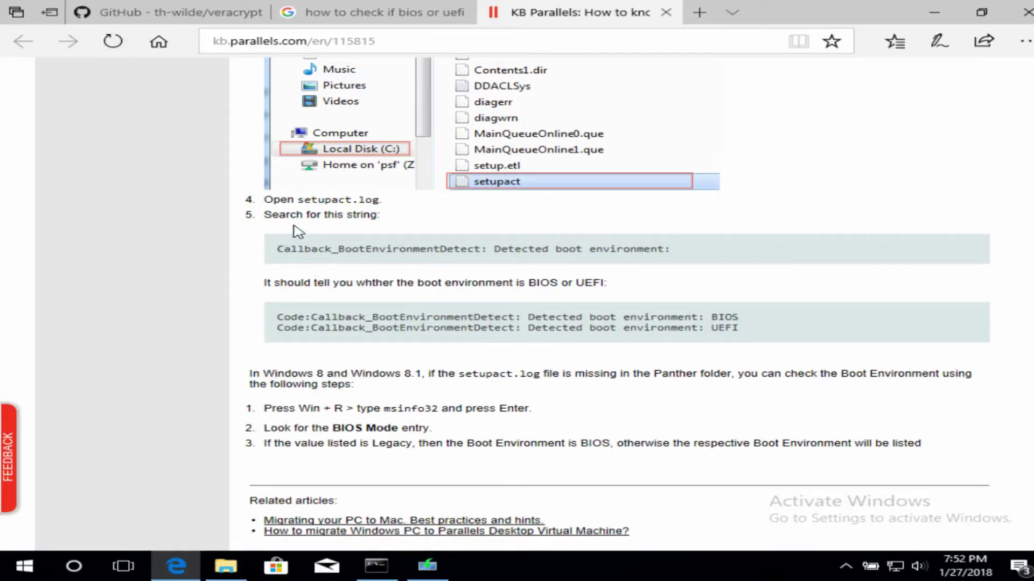
pyautogui.scroll(3, 438, 240)
pyautogui.scroll(2, 439, 250)
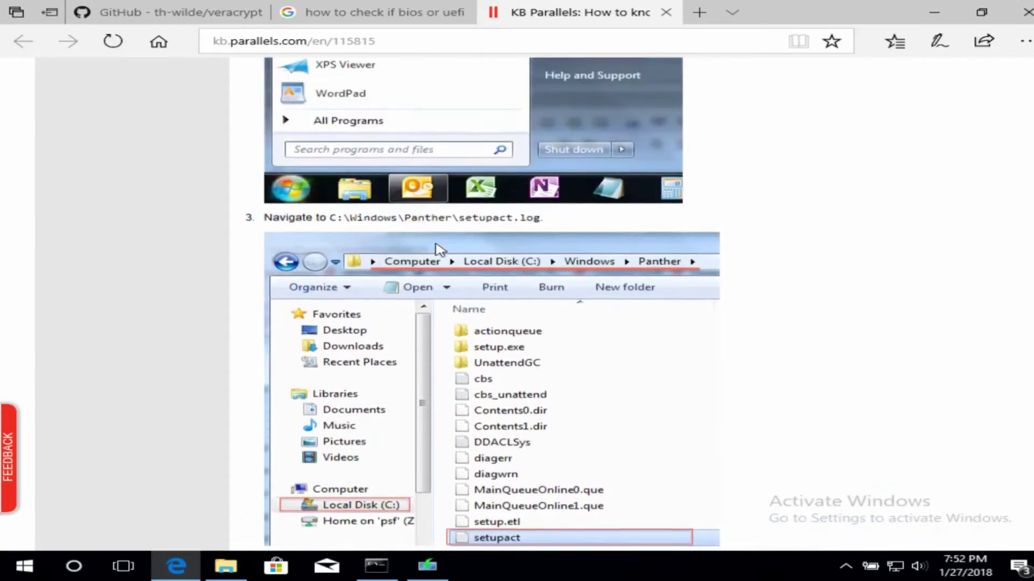
pyautogui.moveTo(332, 232); pyautogui.dragTo(541, 232)
pyautogui.hotkey('ctrl', 'c')
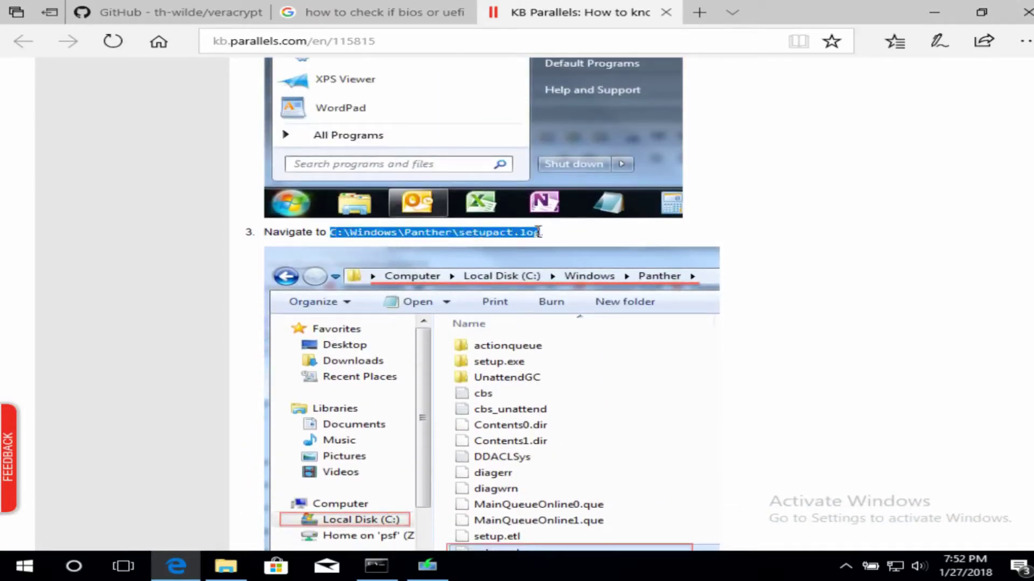
# Step: Open setupact.log by pasting its path into Windows search
pyautogui.click(25, 567)
pyautogui.hotkey('ctrl', 'v')
pyautogui.press('Return')
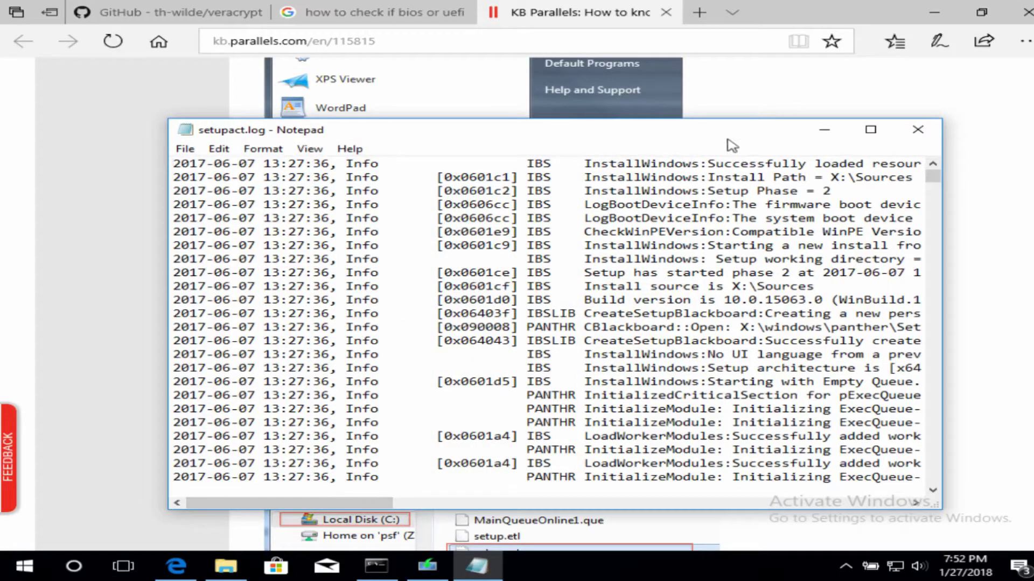
pyautogui.moveTo(694, 130); pyautogui.dragTo(605, 94)
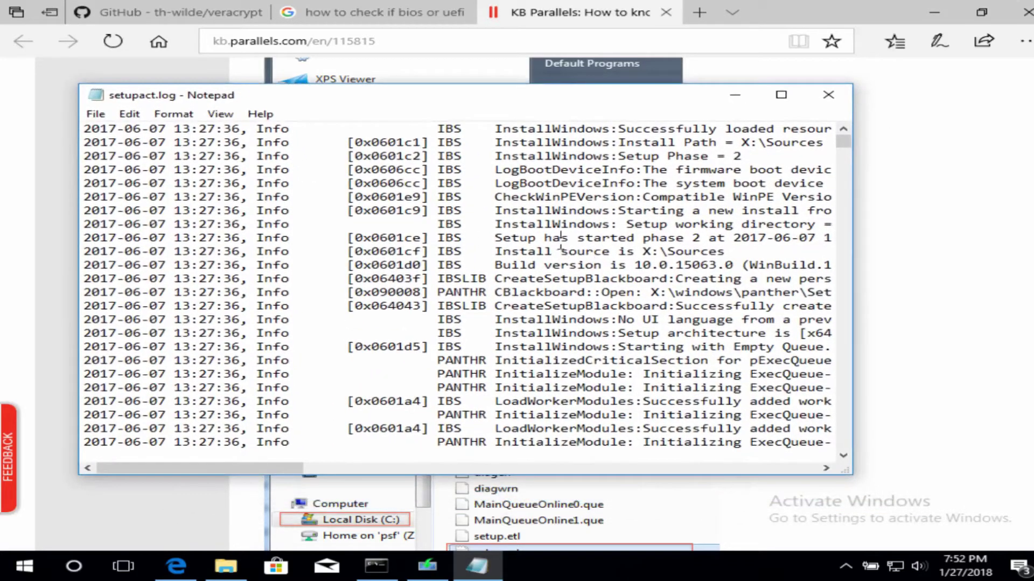
# Step: Search the log for 'boot environment' in Notepad's Find box
pyautogui.hotkey('ctrl', 'f')
pyautogui.write('boot environment')
pyautogui.press('Return')
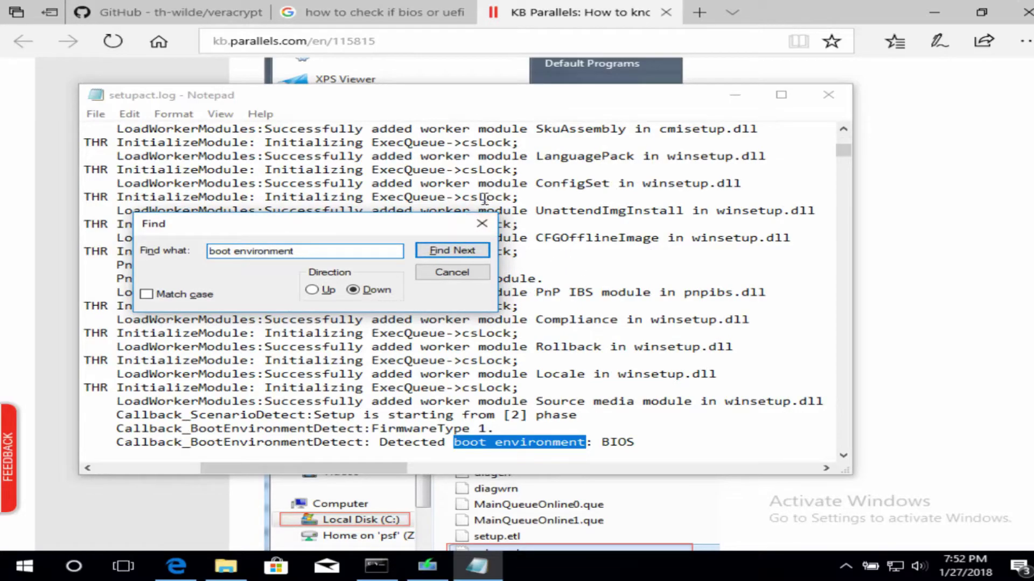
pyautogui.click(482, 224)
# Step: Highlight the detected boot environment value, BIOS, on the found line
pyautogui.click(500, 439)
pyautogui.moveTo(528, 442); pyautogui.dragTo(635, 444)
pyautogui.click(592, 434)
pyautogui.click(532, 443)
pyautogui.moveTo(557, 446); pyautogui.dragTo(635, 334)
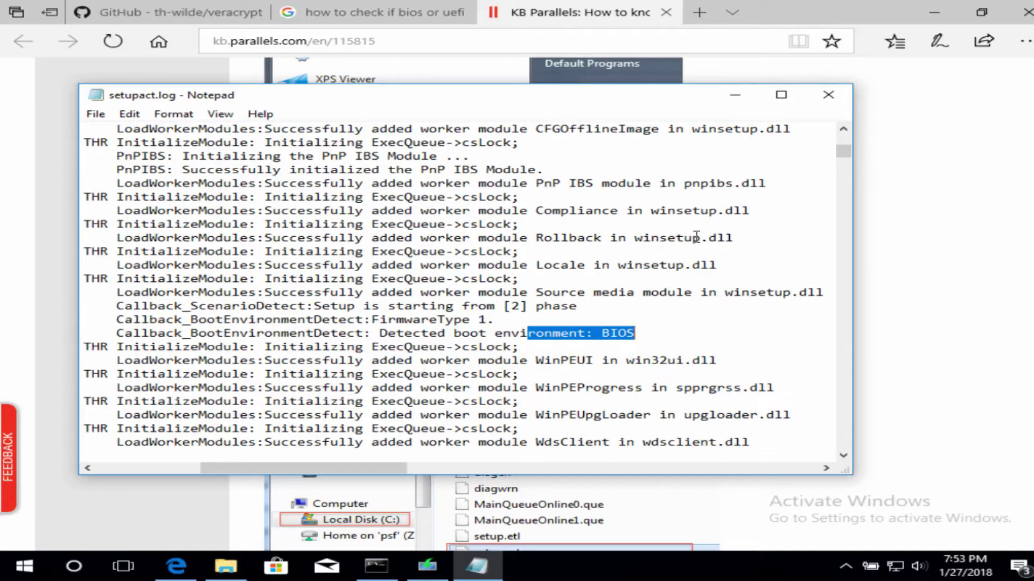
pyautogui.click(607, 346)
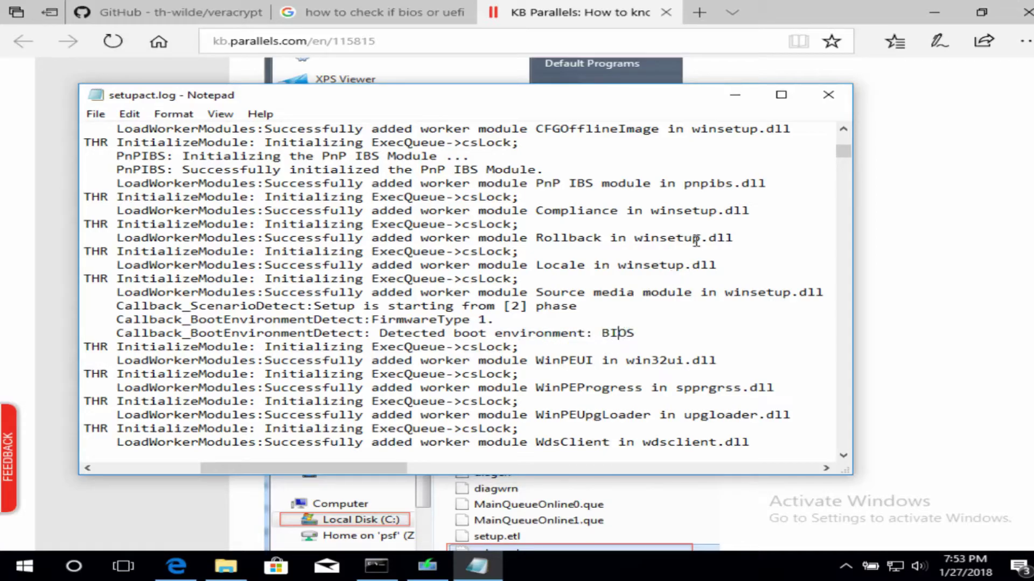
pyautogui.moveTo(601, 333); pyautogui.dragTo(635, 334)
pyautogui.click(641, 349)
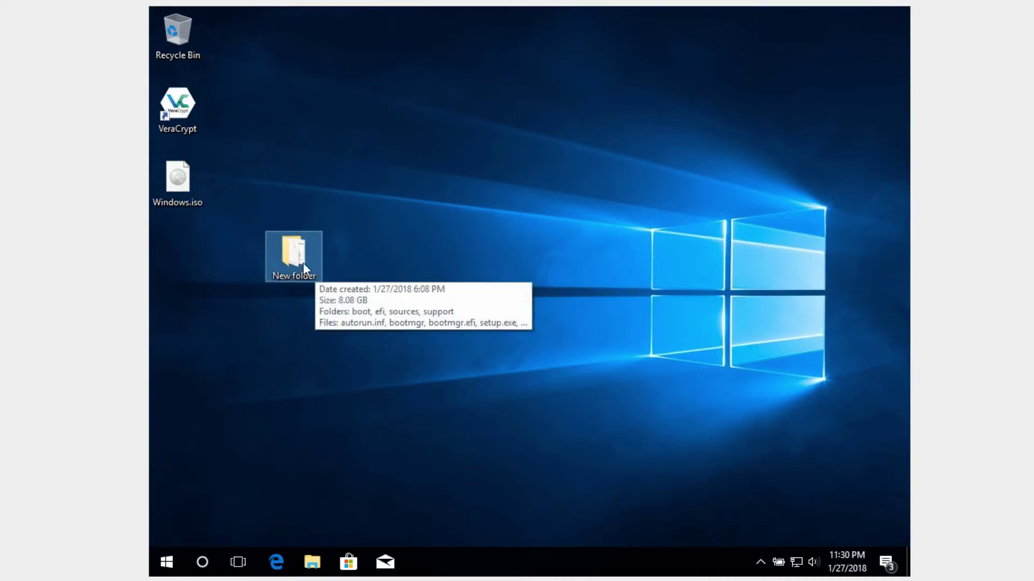
pyautogui.click(381, 263)
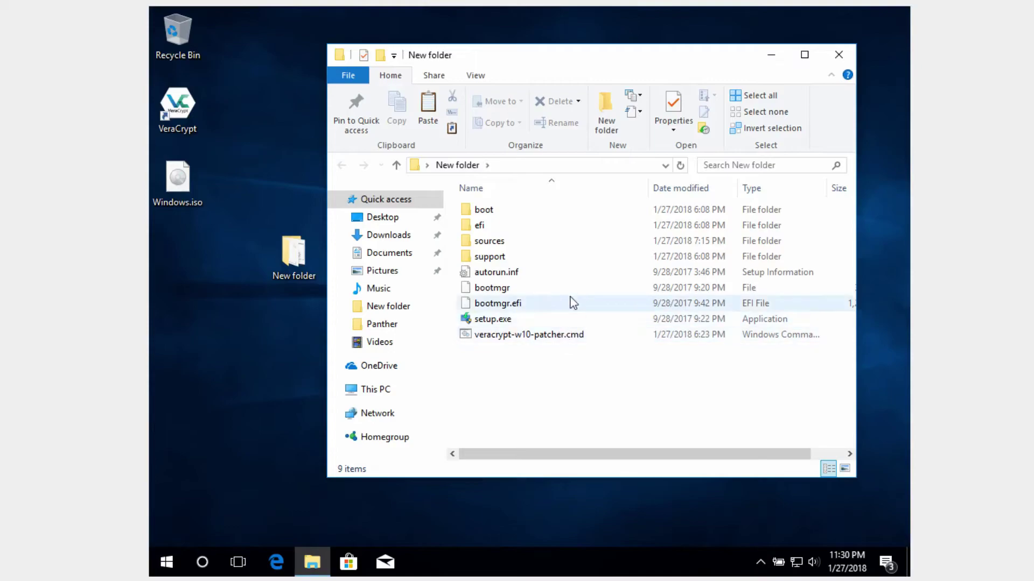
pyautogui.hotkey('ctrl', 'a')
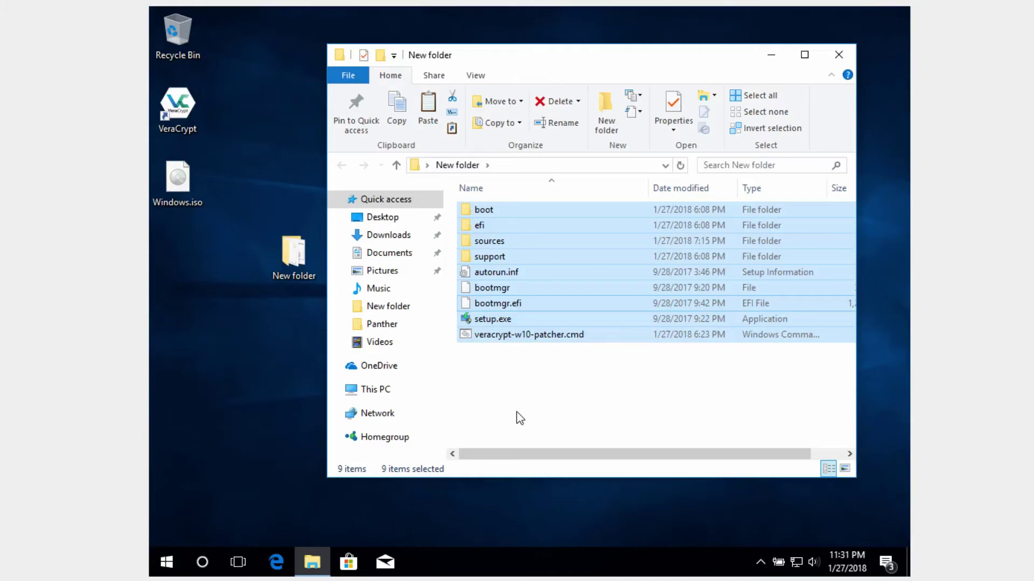
pyautogui.click(849, 55)
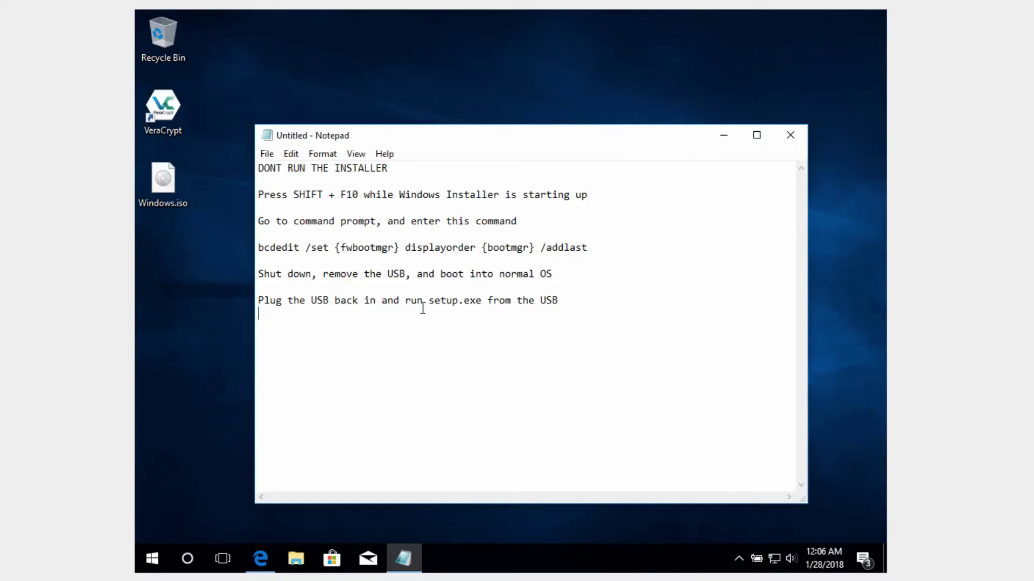
# Step: Launch Command Prompt by searching 'cmd' from Start
pyautogui.click(151, 558)
pyautogui.write('cmd')
pyautogui.press('Return')
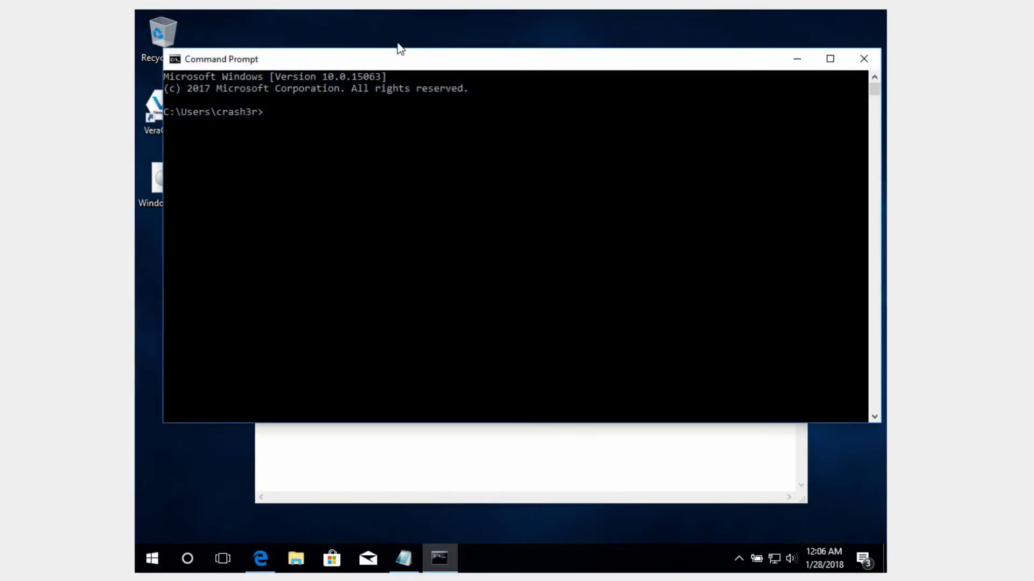
# Step: Arrange the console and the note side by side and select the bcdedit command line
pyautogui.moveTo(396, 64); pyautogui.dragTo(431, 329)
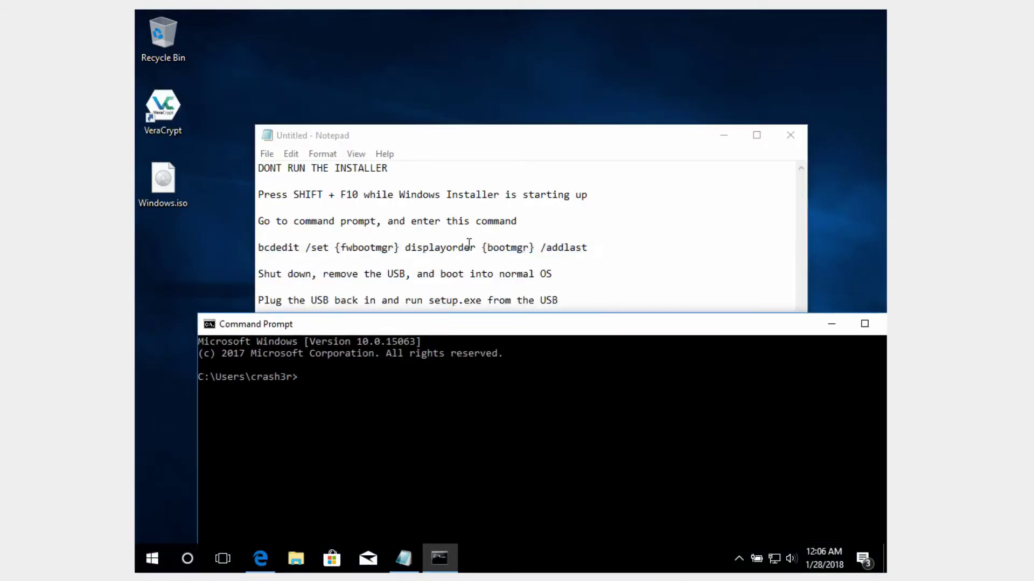
pyautogui.moveTo(469, 246); pyautogui.dragTo(476, 247)
pyautogui.moveTo(609, 252); pyautogui.dragTo(236, 252)
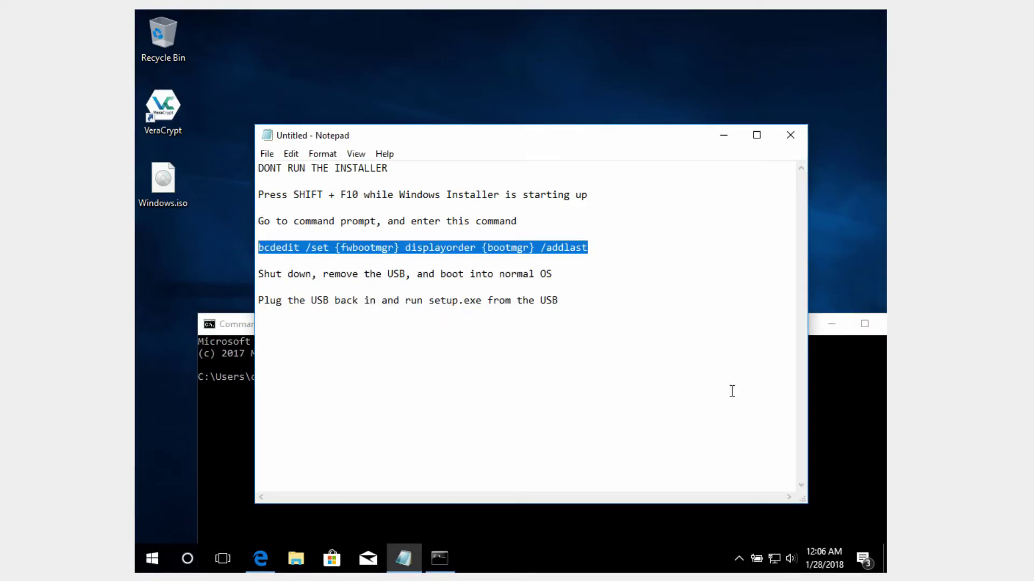
pyautogui.click(847, 384)
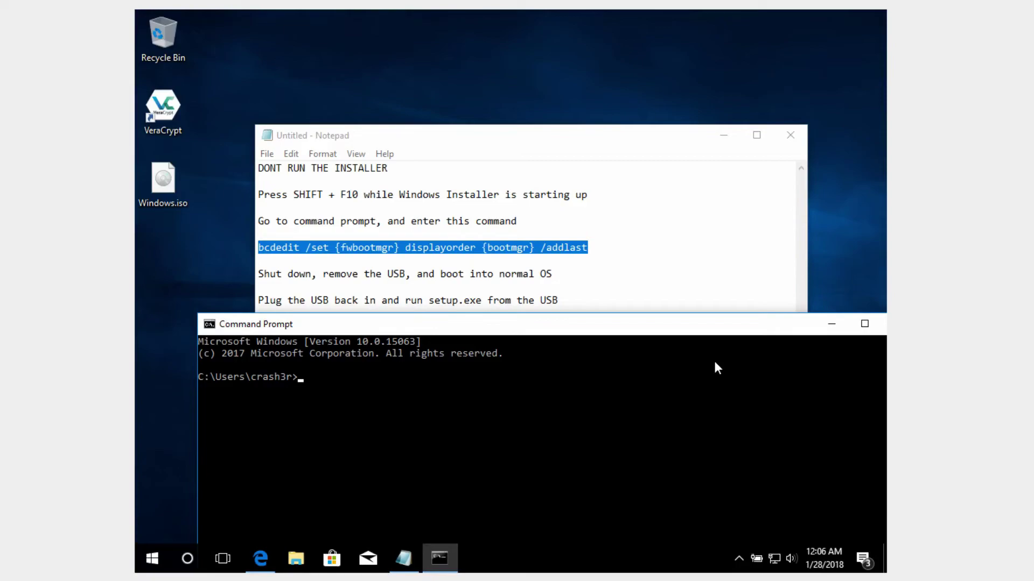
pyautogui.moveTo(519, 138); pyautogui.dragTo(515, 83)
pyautogui.click(861, 458)
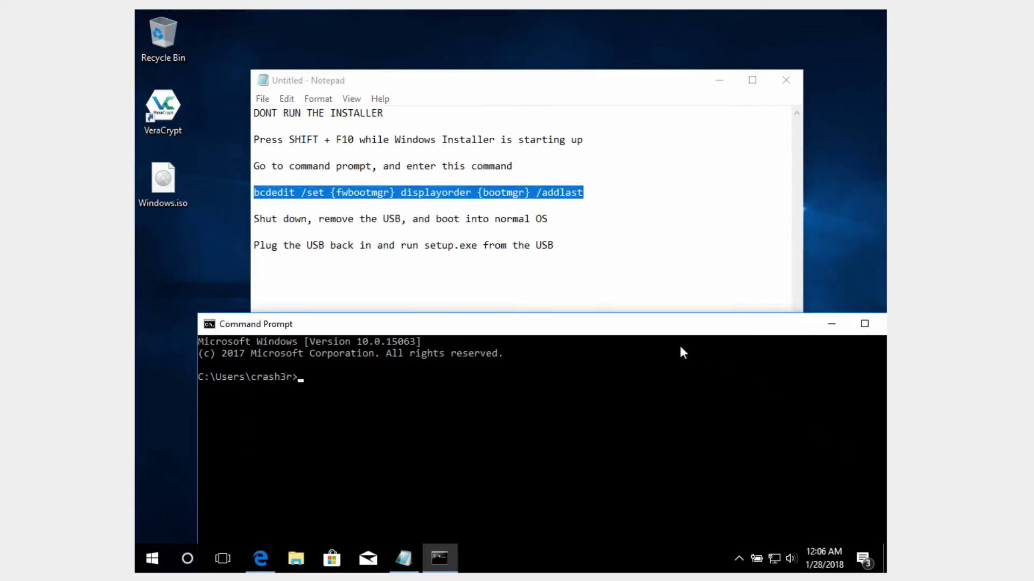
pyautogui.moveTo(649, 326); pyautogui.dragTo(643, 329)
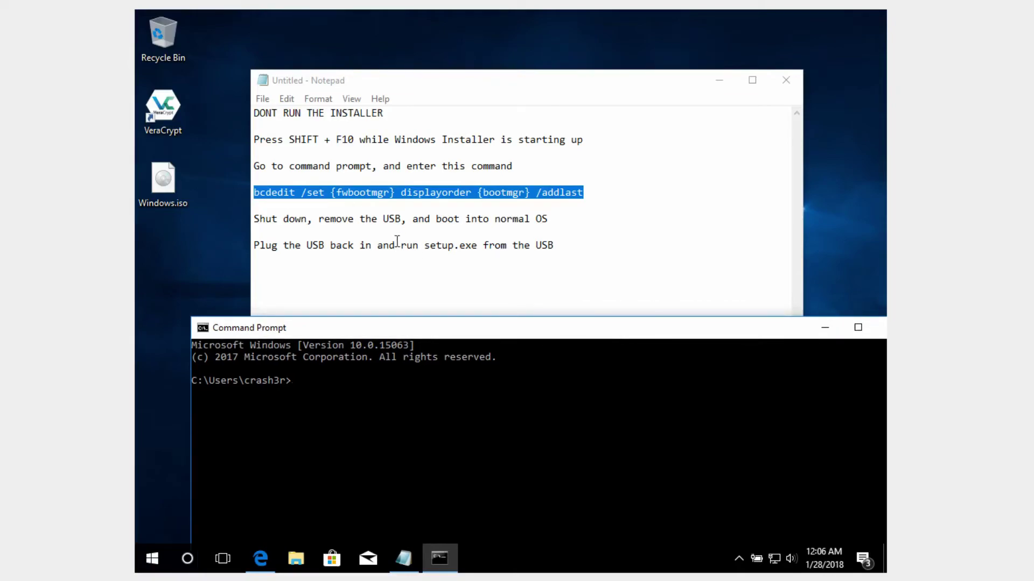
pyautogui.press('Return')
pyautogui.click(394, 404)
pyautogui.click(503, 229)
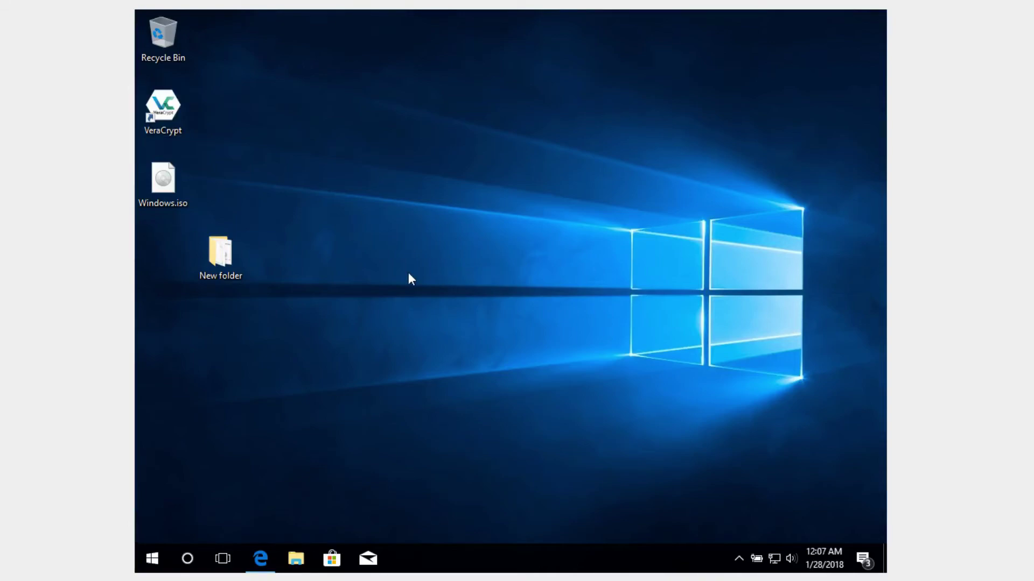
# Step: Run setup.exe from New folder, approving the User Account Control prompt
pyautogui.click(203, 257)
pyautogui.doubleClick(203, 257)
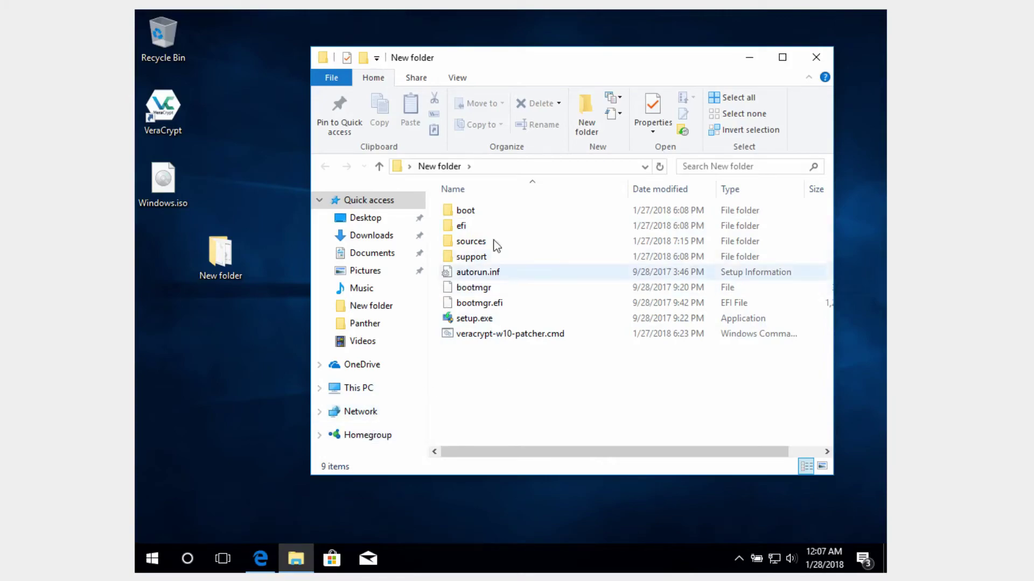
pyautogui.click(814, 57)
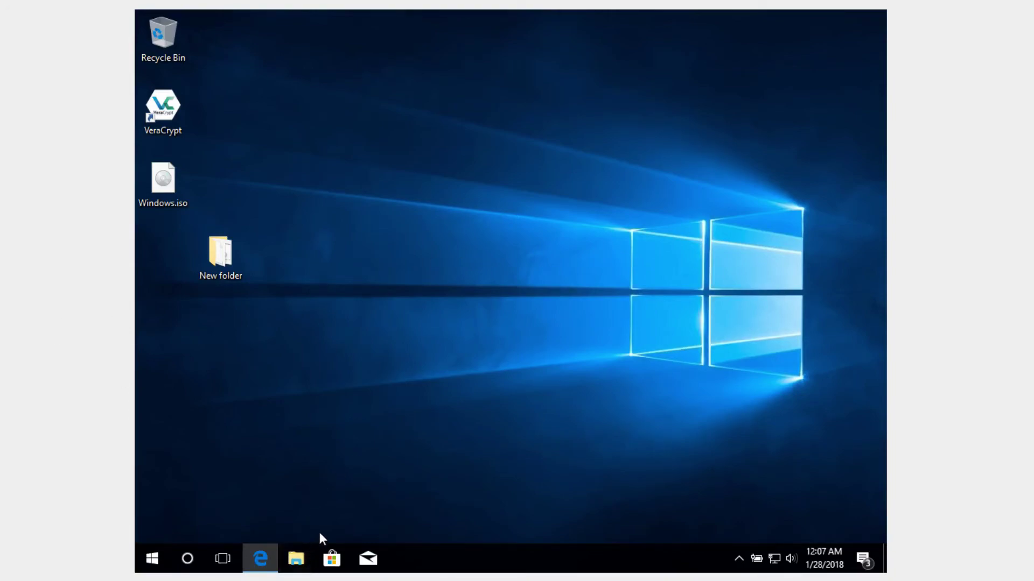
pyautogui.doubleClick(232, 272)
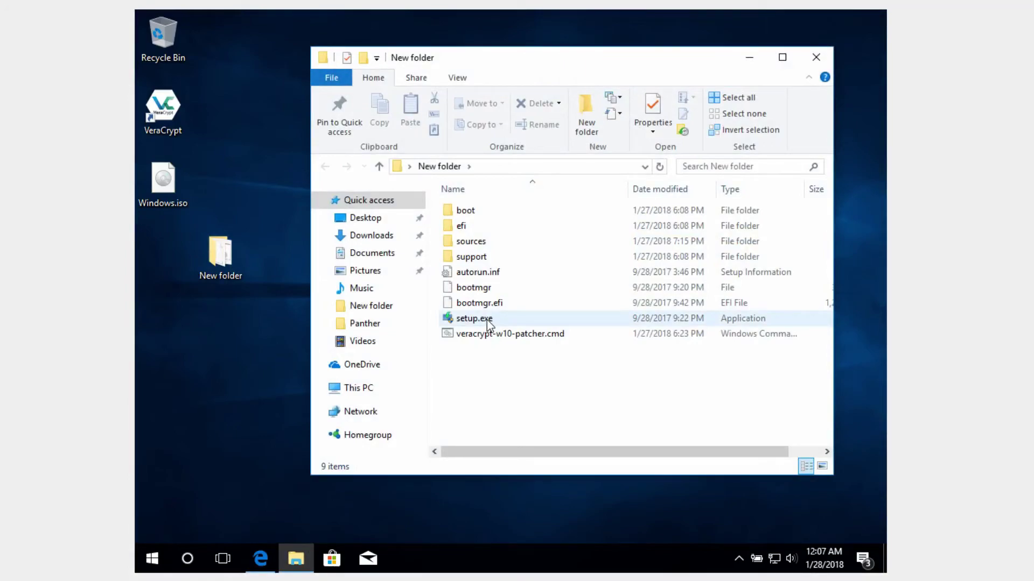
pyautogui.doubleClick(474, 319)
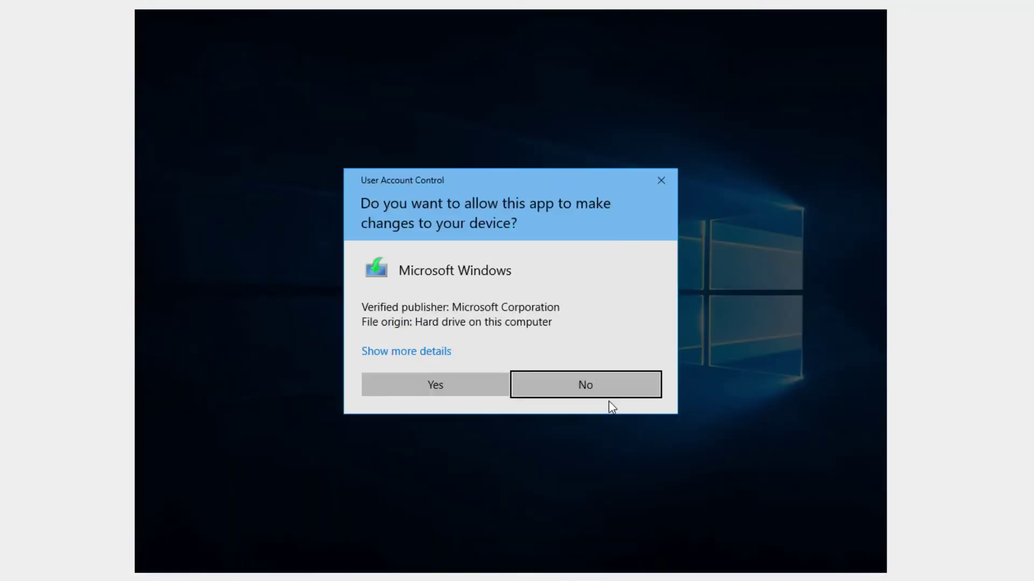
pyautogui.click(475, 383)
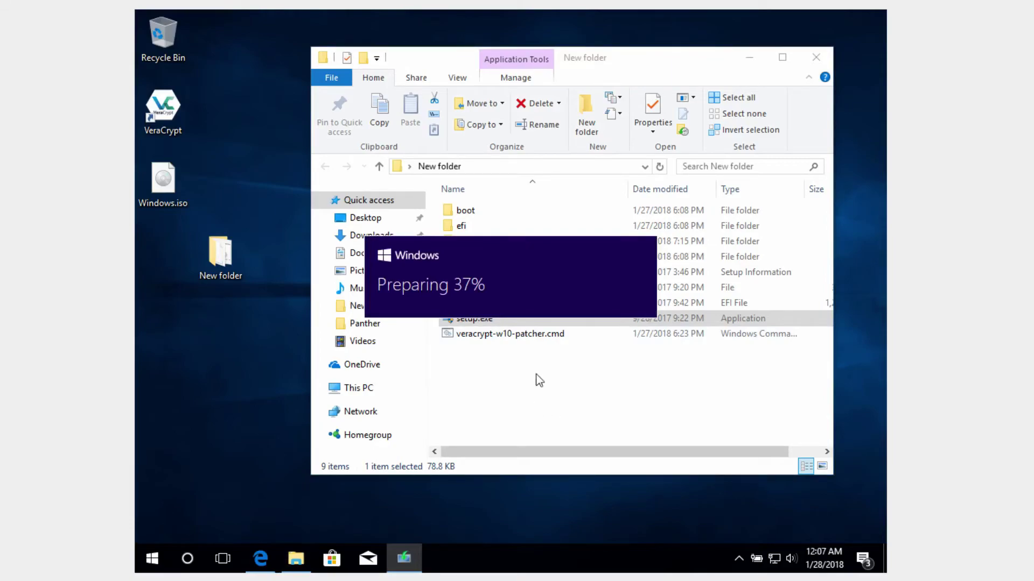
pyautogui.click(761, 60)
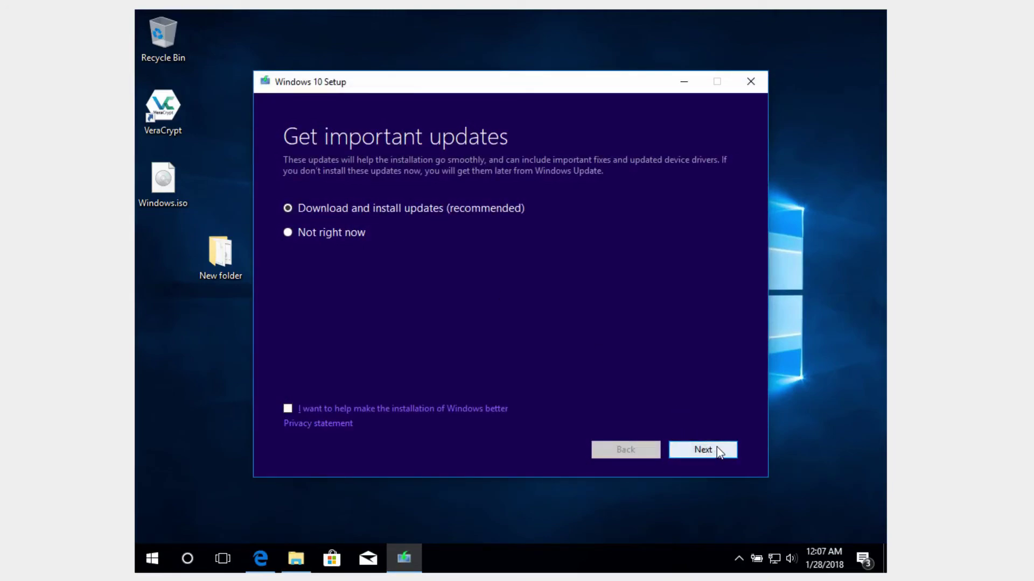
# Step: Continue past Get important updates and install Windows 10 Pro, keeping personal files and apps
pyautogui.click(718, 451)
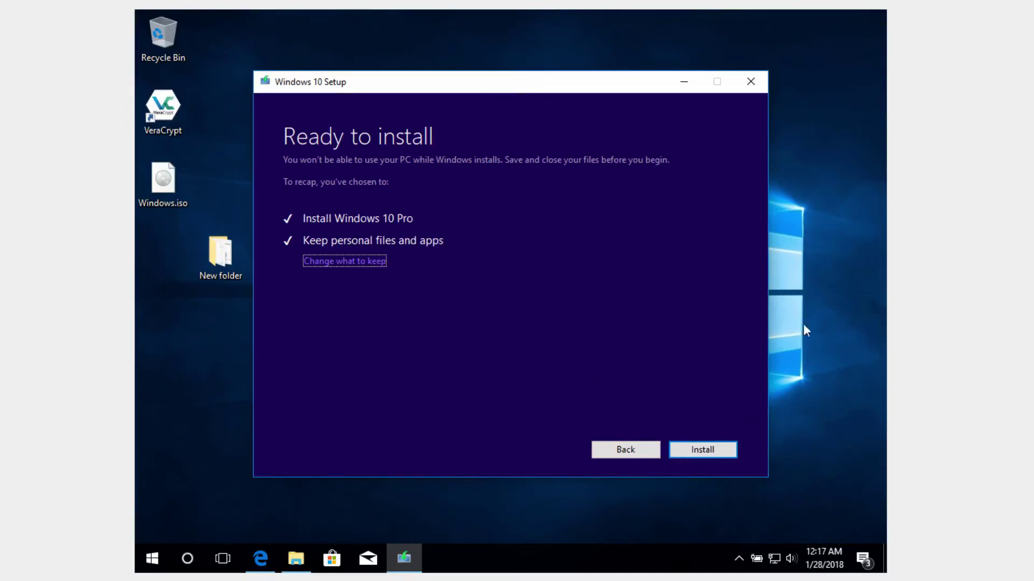
pyautogui.click(717, 450)
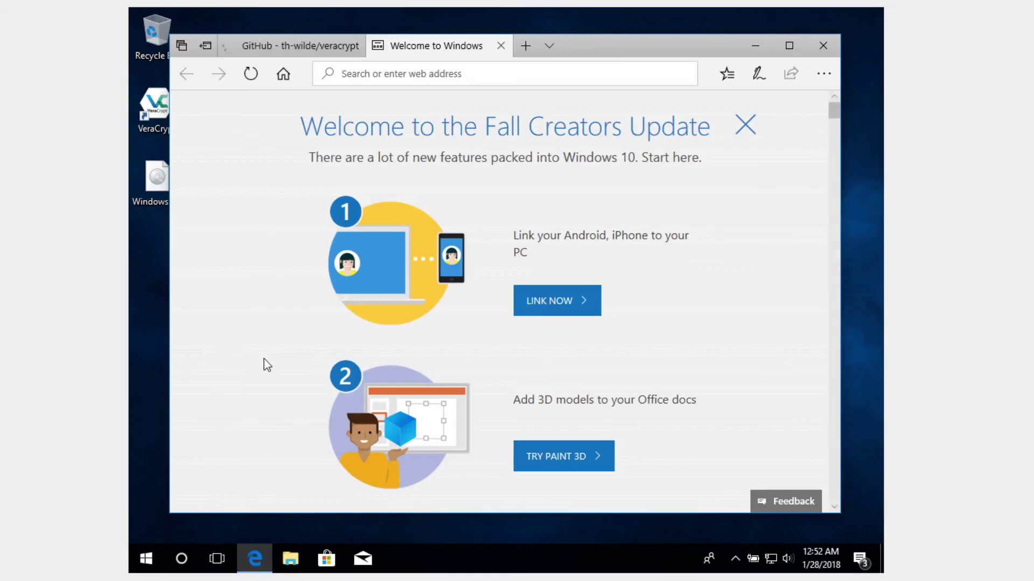
# Step: Run winver from Start to show Windows 10 Version 1709, OS Build 16299.125
pyautogui.press('super')
pyautogui.write('winver')
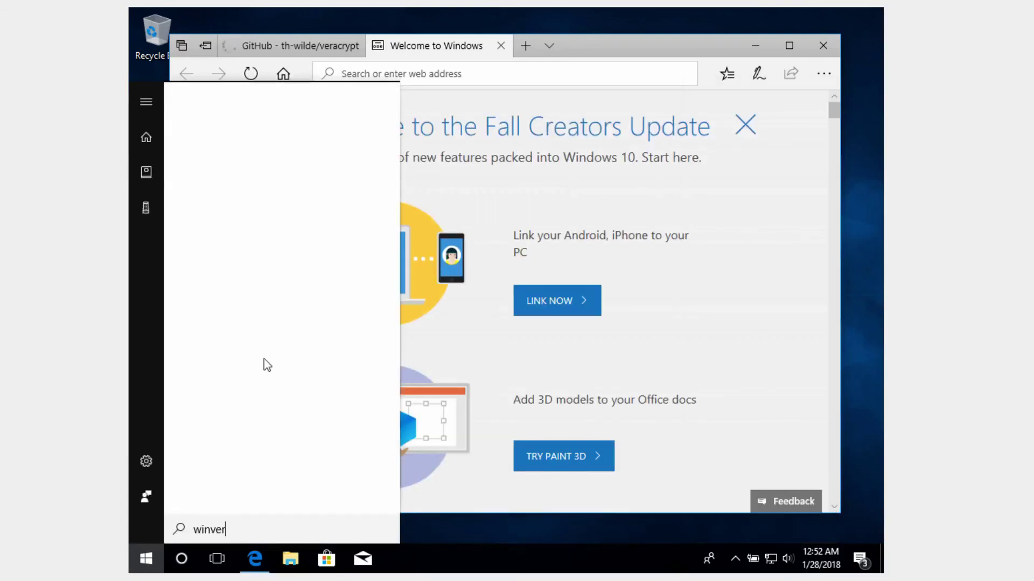
pyautogui.press('Return')
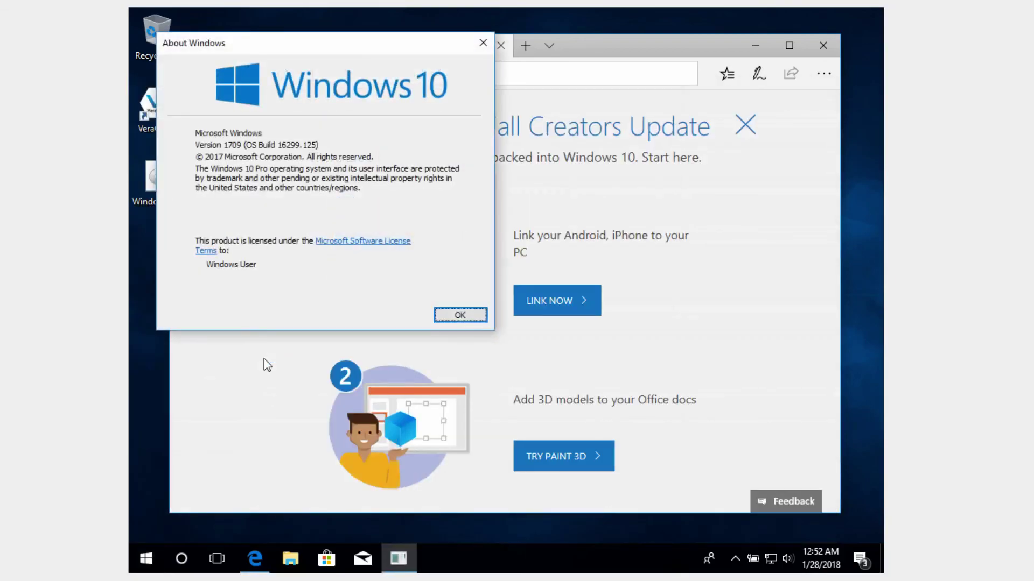